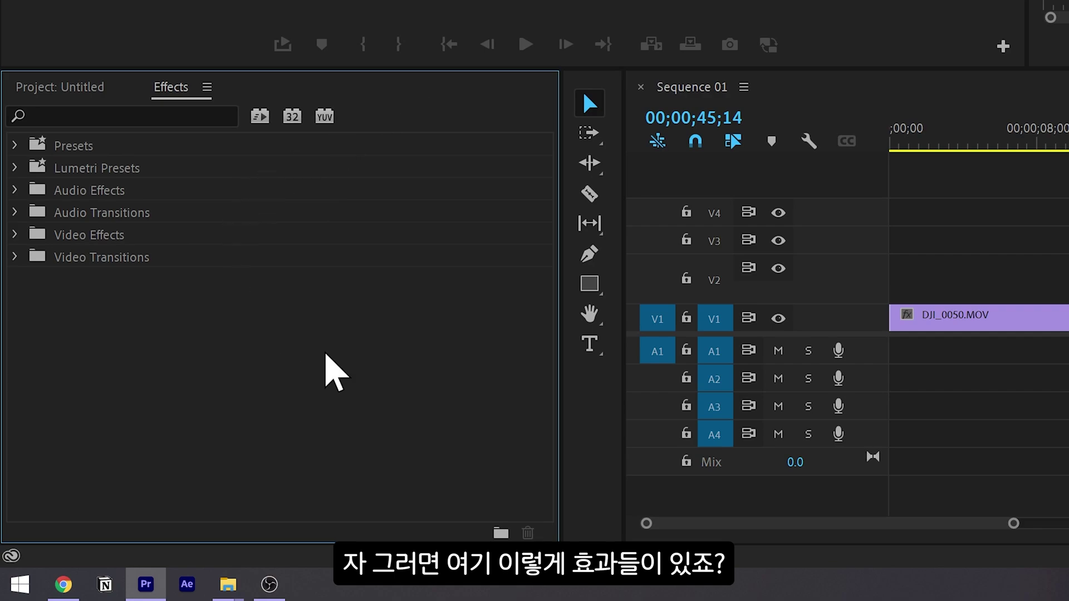
Expand the Presets folder in the effects library and look over the saved presets
left_click(34, 150)
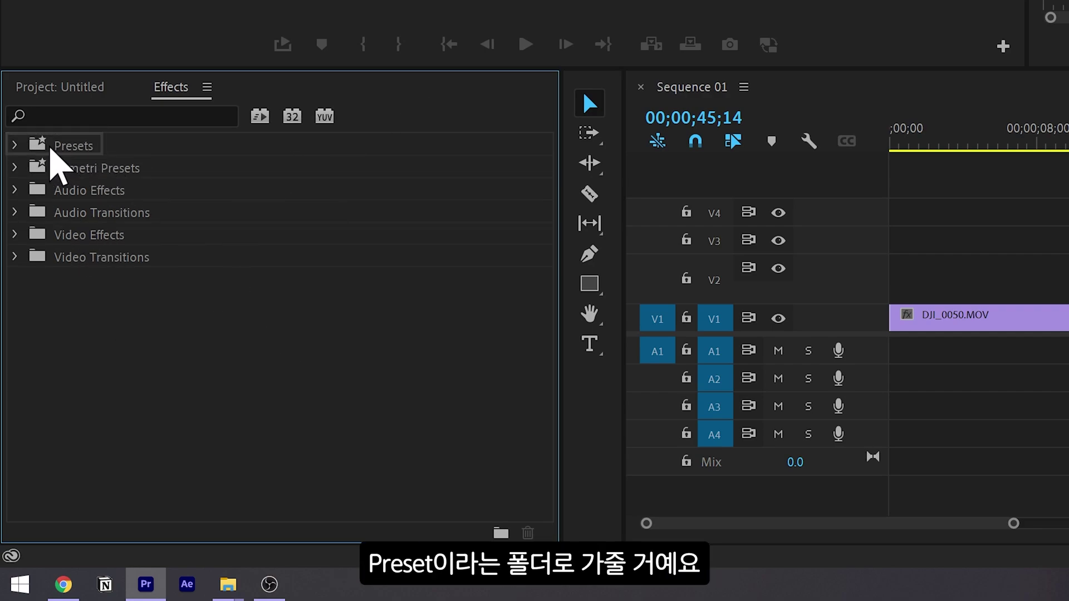
left_click(50, 145)
double_click(50, 146)
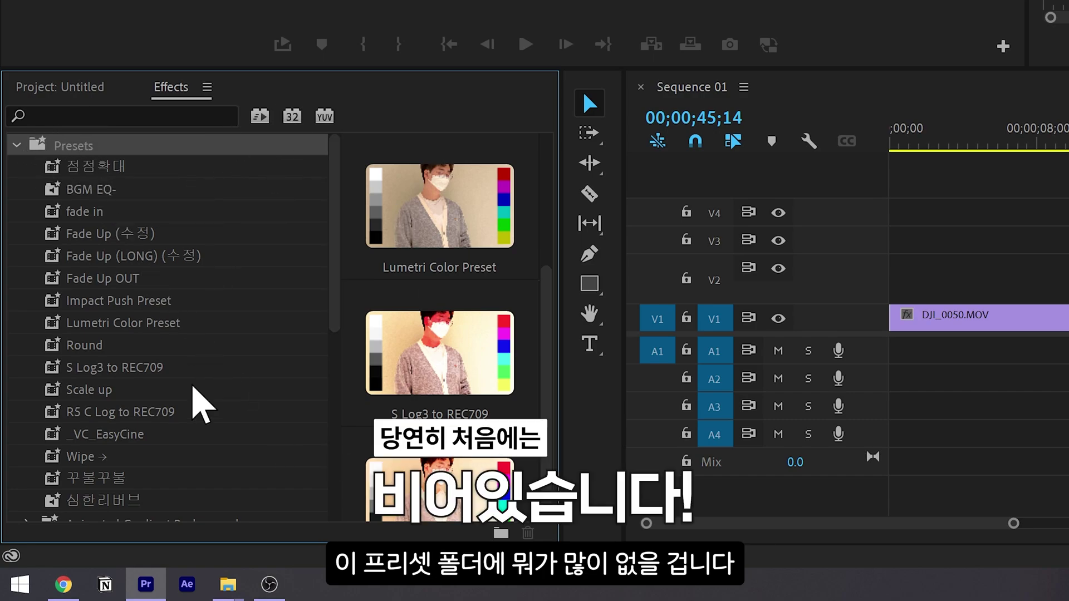
left_click(105, 166)
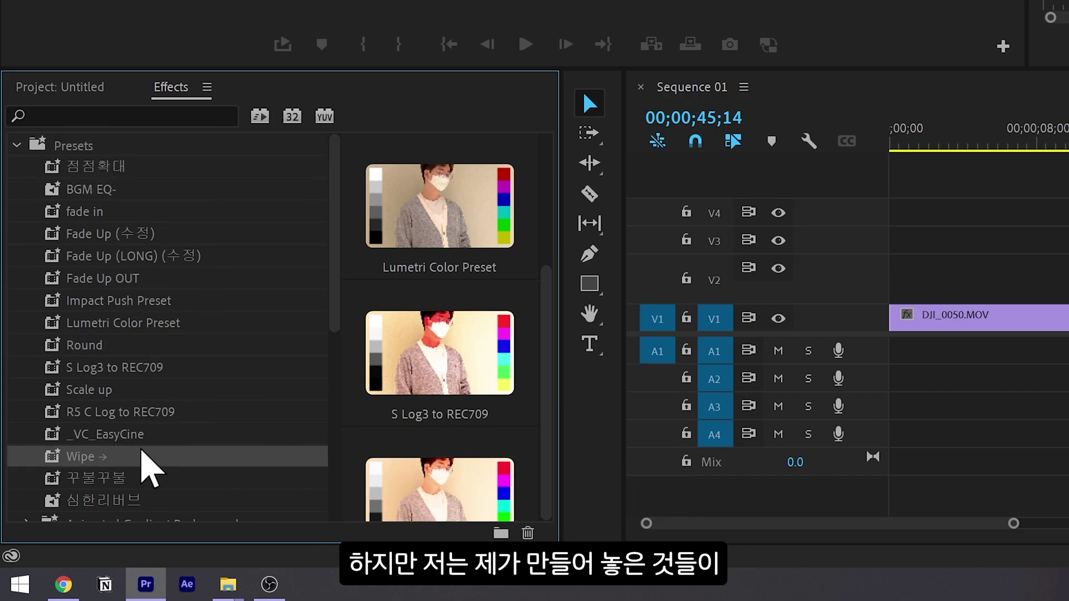
left_click(234, 367)
left_click(95, 144)
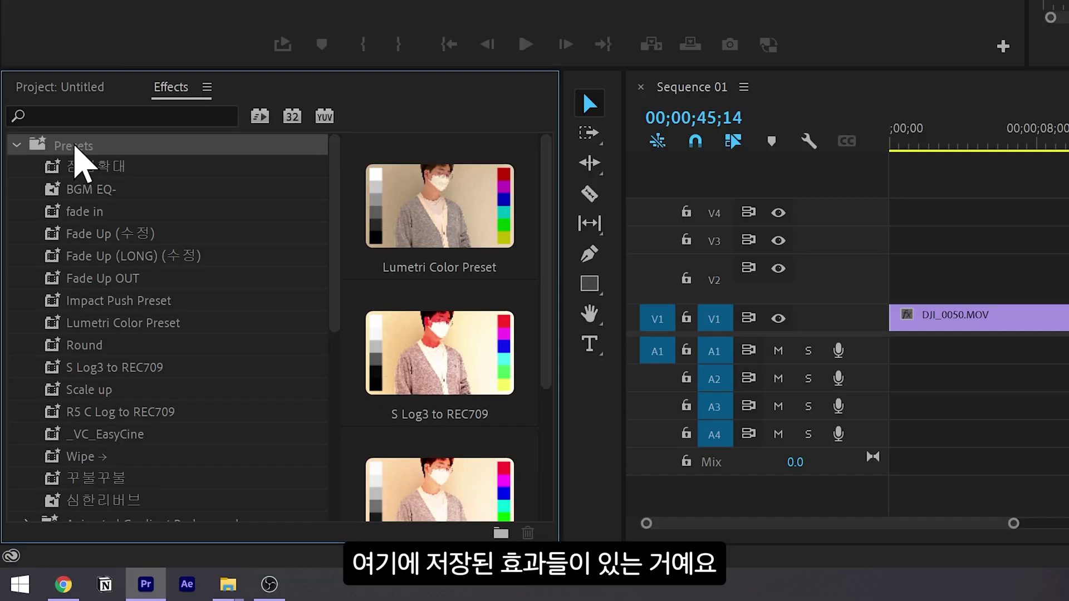
left_click(50, 395)
left_click(54, 473)
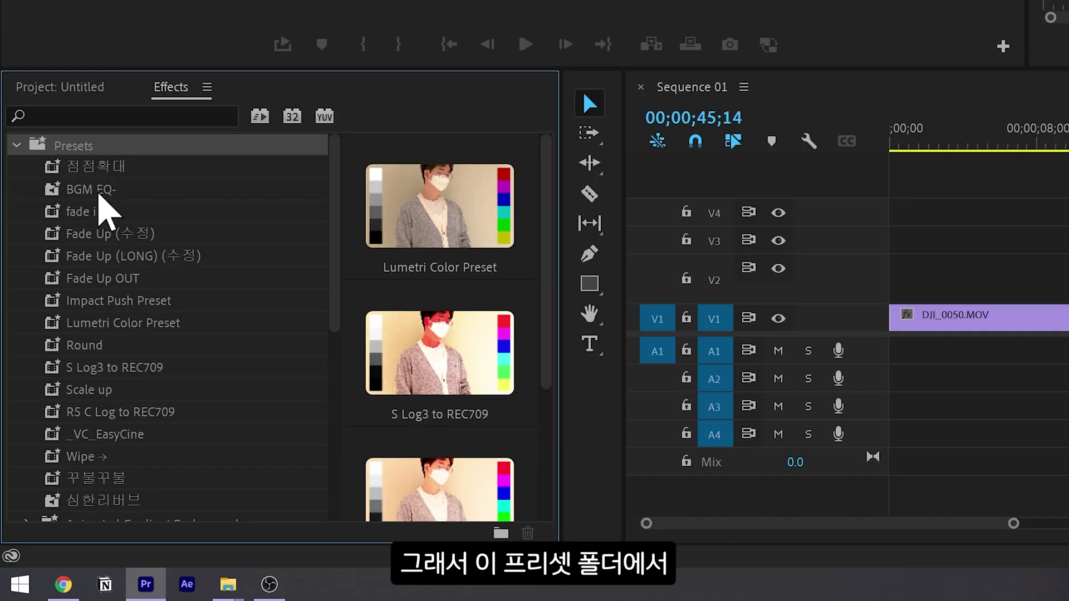
Import VC_EasyCine.prfpset from the VC_EasyCine folder into Presets and select the imported _VC_EasyCine_1 preset
right_click(77, 154)
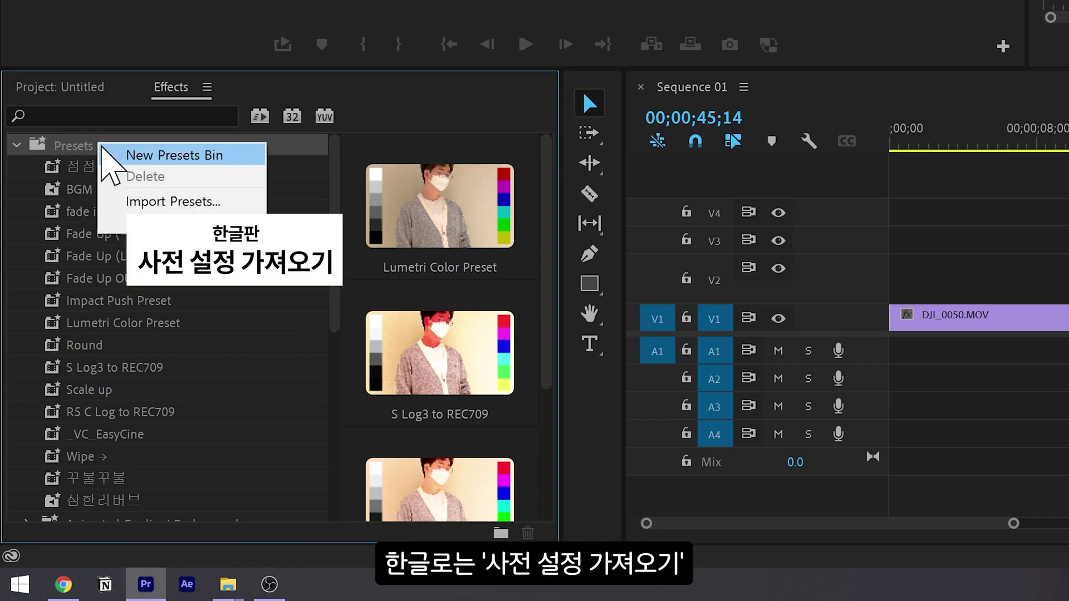
left_click(210, 207)
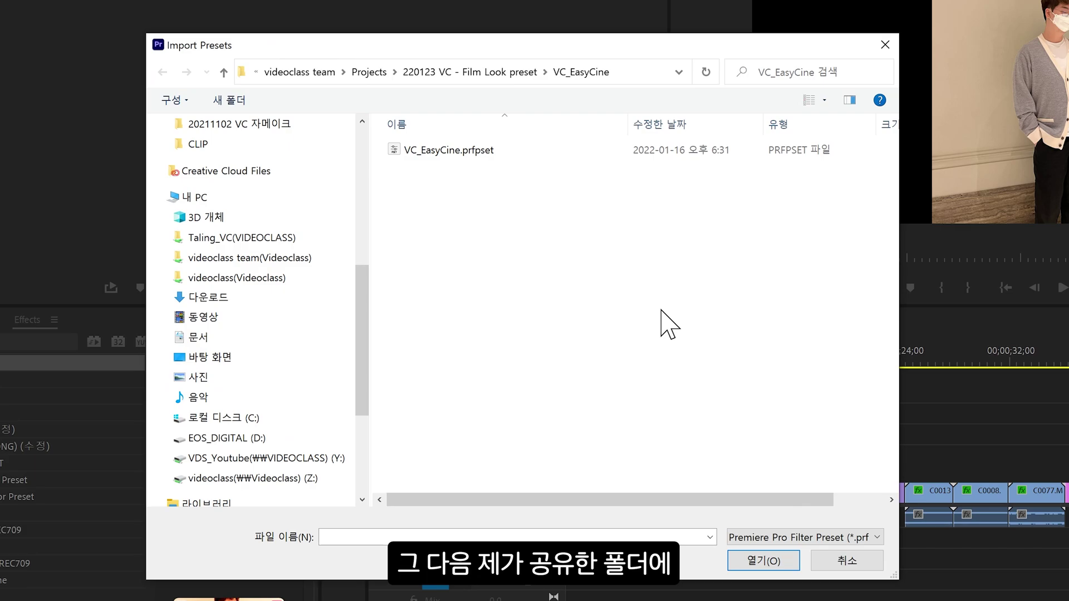
left_click(458, 152)
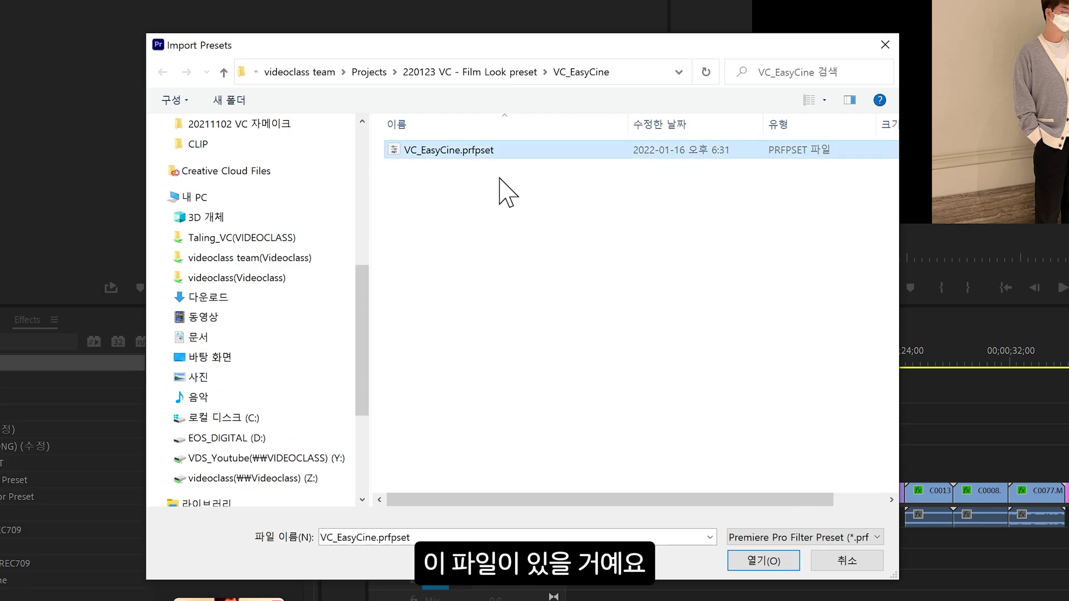
double_click(477, 151)
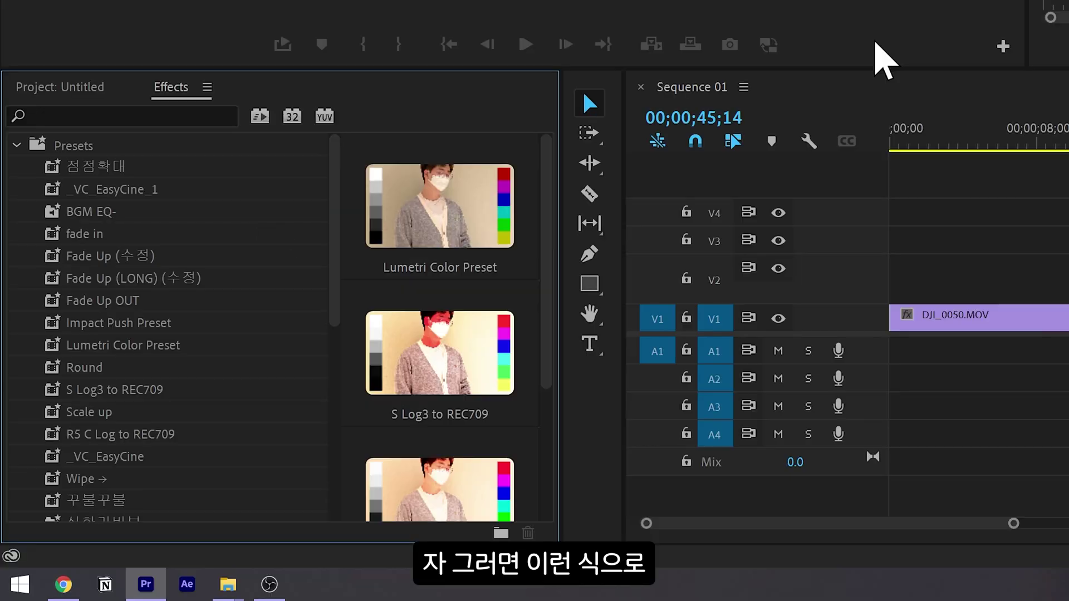
left_click(130, 192)
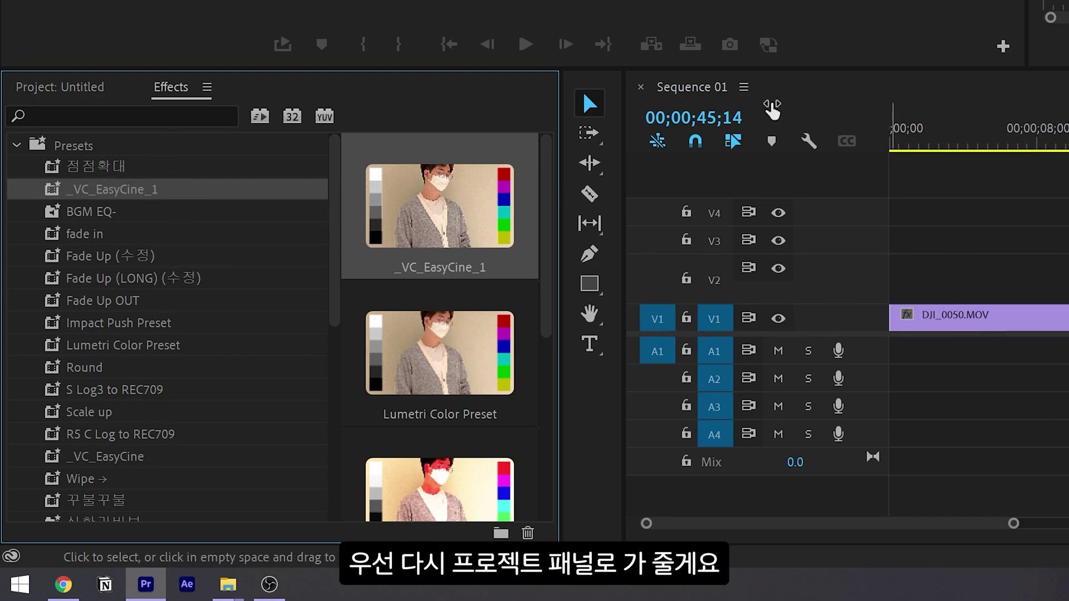
Create a new adjustment layer in the project and select it
left_click(65, 87)
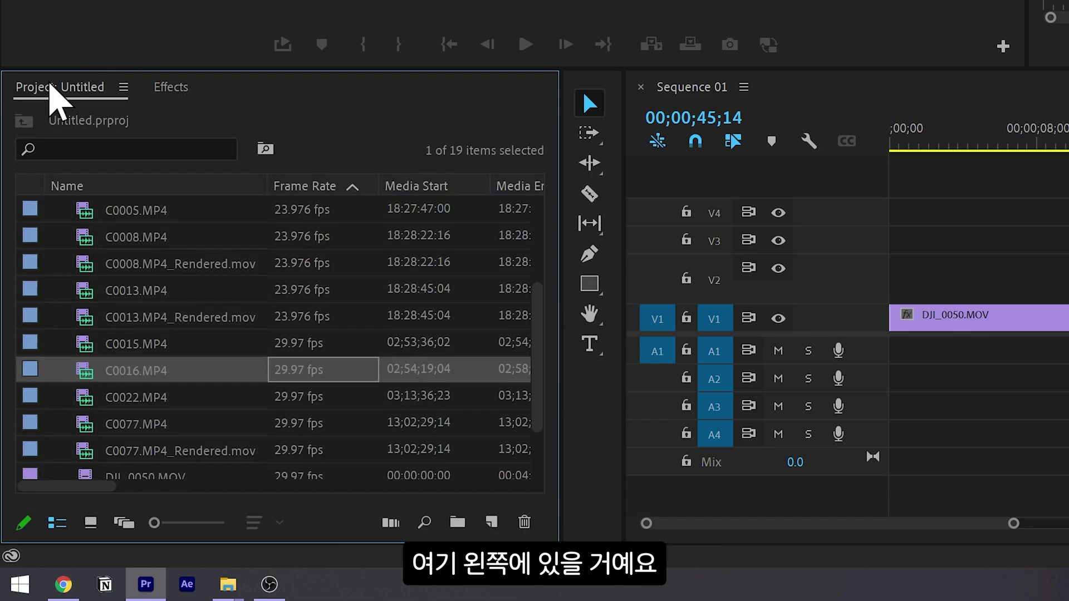
left_click(490, 521)
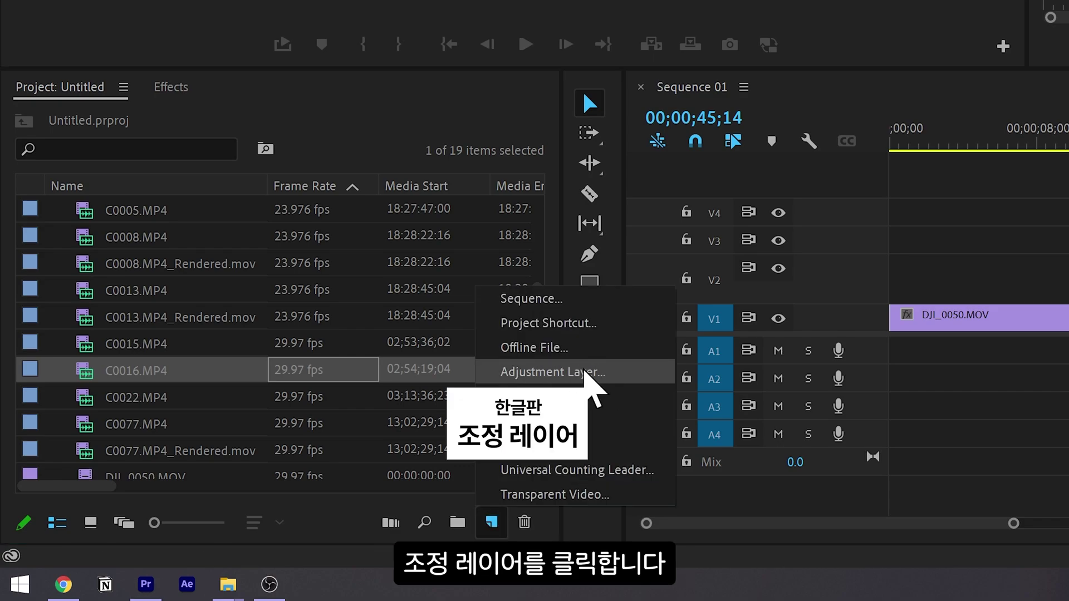
left_click(585, 372)
left_click(568, 368)
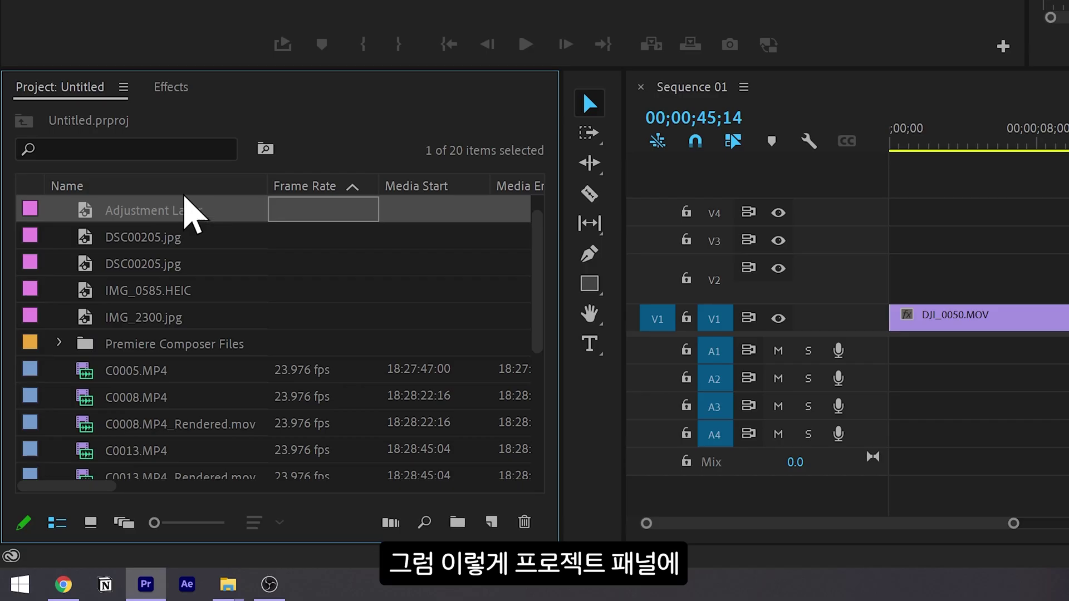
left_click(126, 220)
left_click(87, 217)
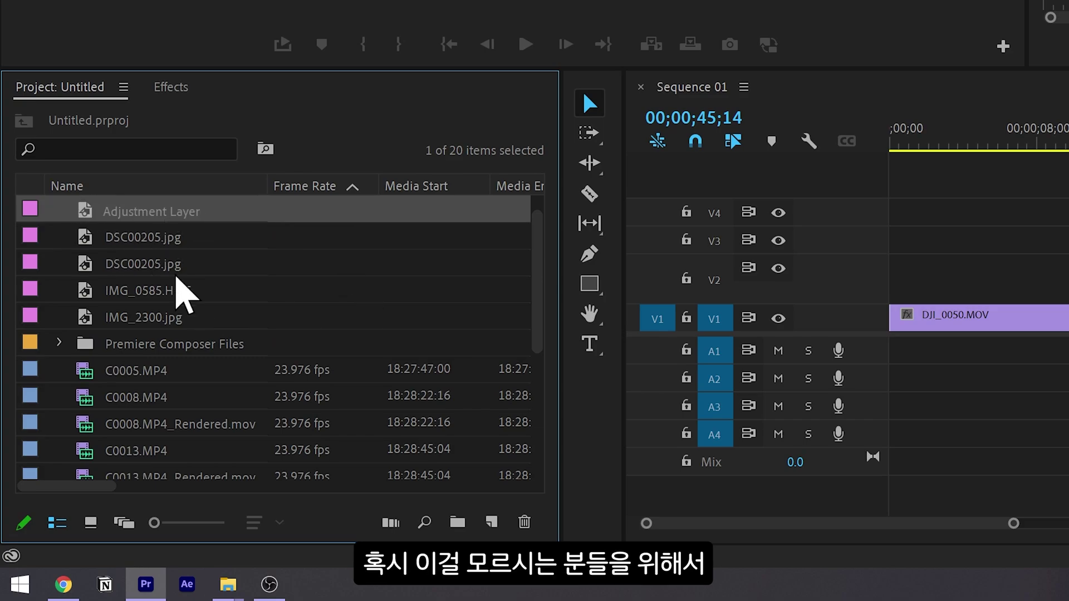
Place the adjustment layer on track V3 at the sequence start and extend it to about 00;00;47
scroll(248, 284, "up", 1)
scroll(105, 231, "down", 1)
left_click_drag(92, 209, 918, 244)
left_click_drag(221, 335, 860, 345)
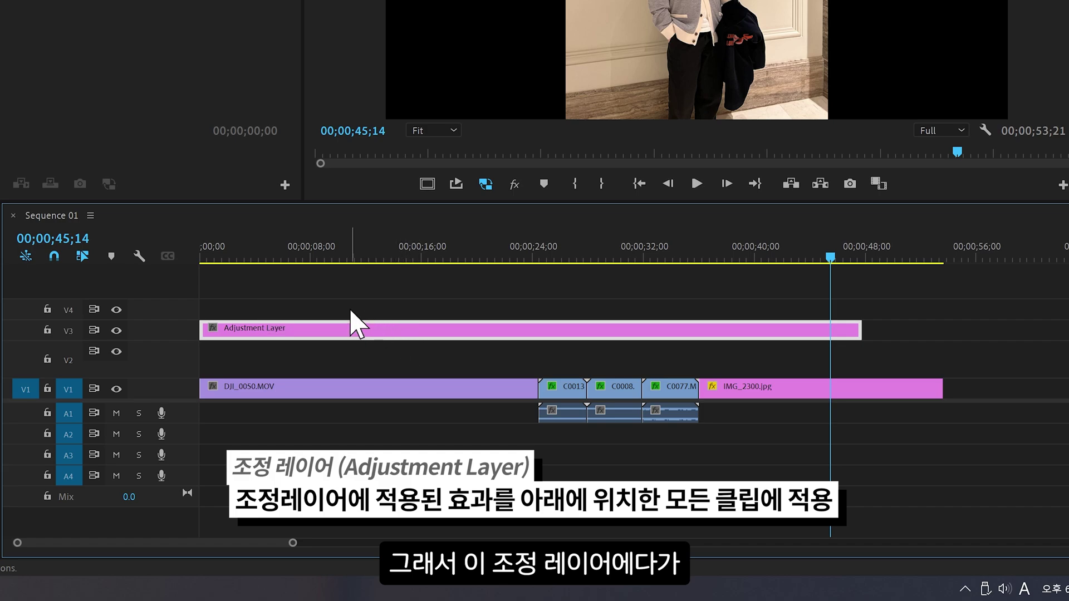
Check the V1 clips lying beneath the adjustment layer and move the playhead to 00;00;21;17
mouse_move(255, 338)
left_mouse_down()
mouse_move(243, 336)
mouse_move(255, 349)
left_mouse_up()
left_click_drag(685, 282, 582, 338)
left_click(556, 388)
left_click(505, 393)
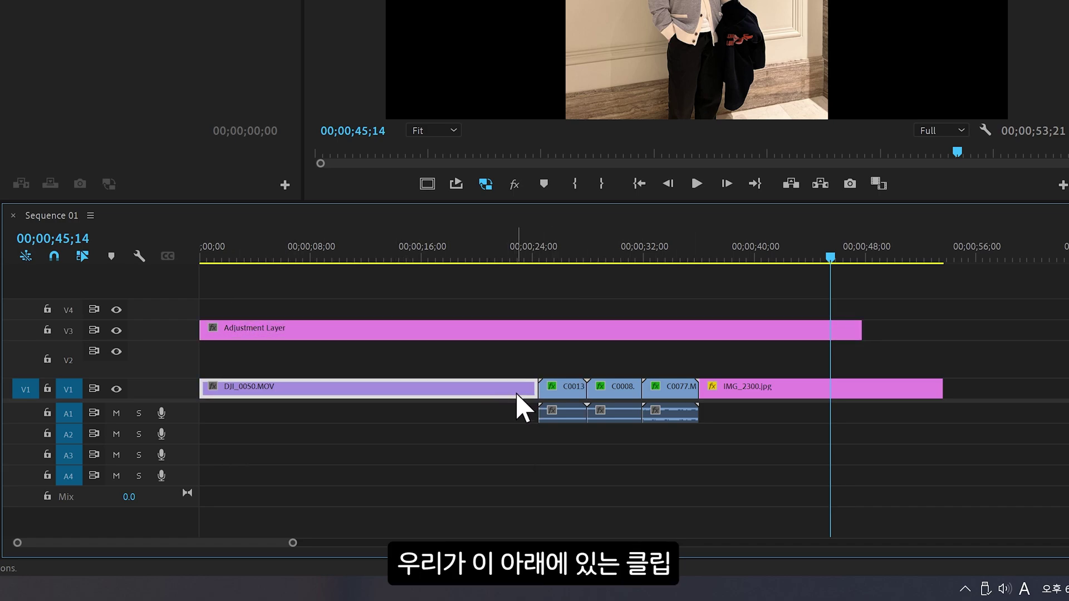
left_click(576, 384)
left_click(517, 386)
left_click_drag(295, 292, 838, 345)
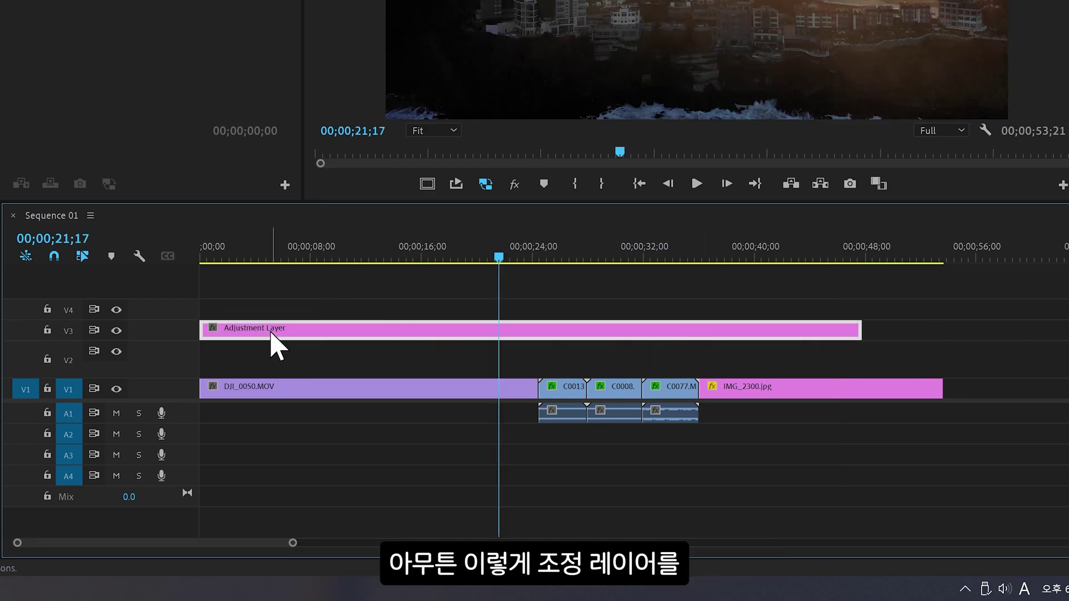
Apply the _VC_EasyCine_1 preset to the adjustment layer on V3 through its effect controls
left_click_drag(271, 333, 245, 332)
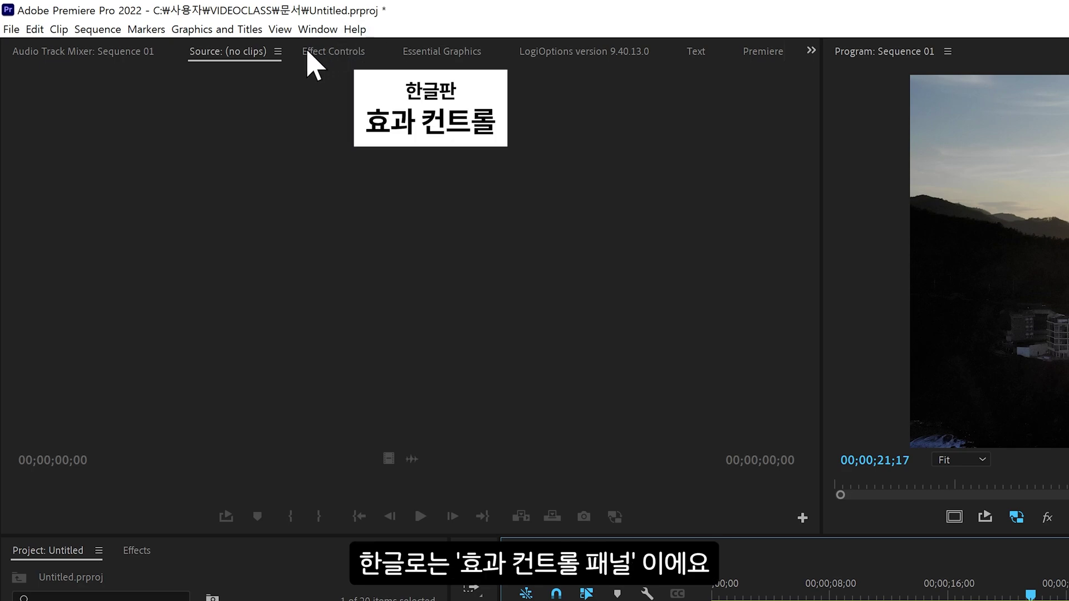
left_click(325, 53)
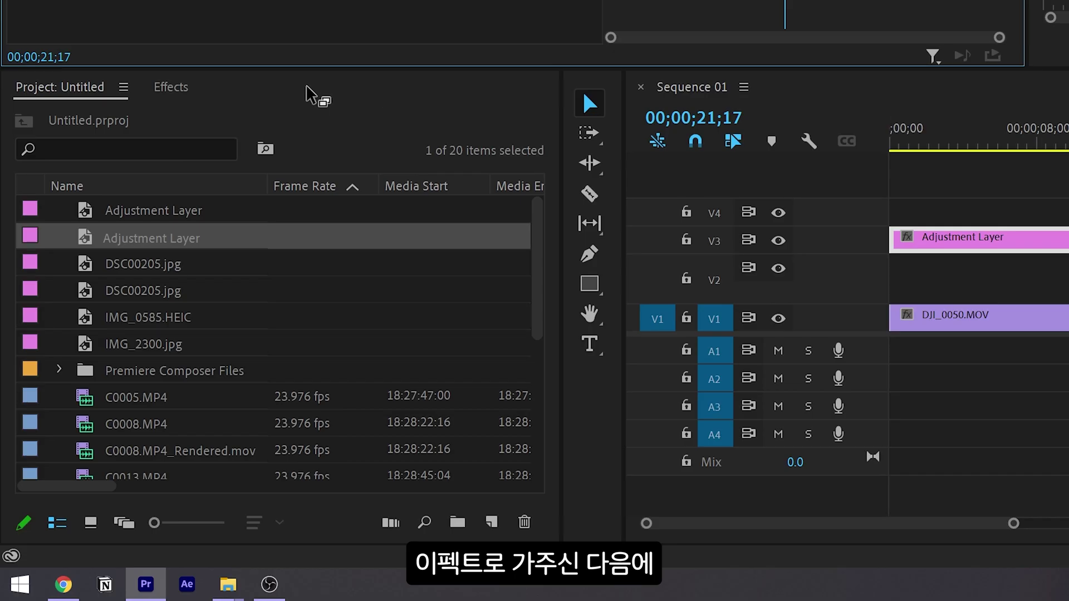
left_click(137, 551)
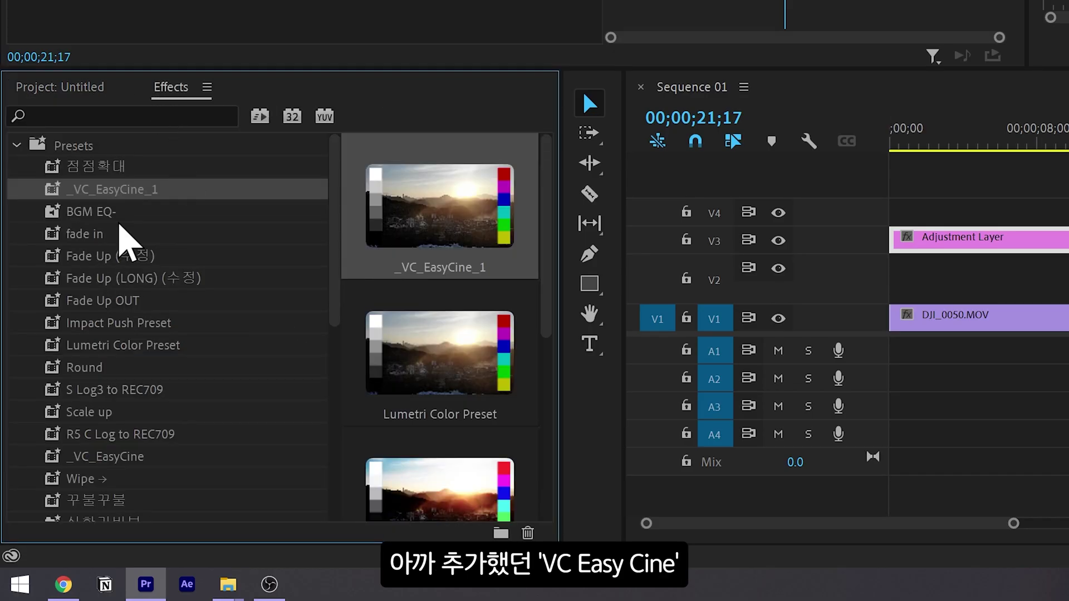
left_click_drag(96, 192, 318, 0)
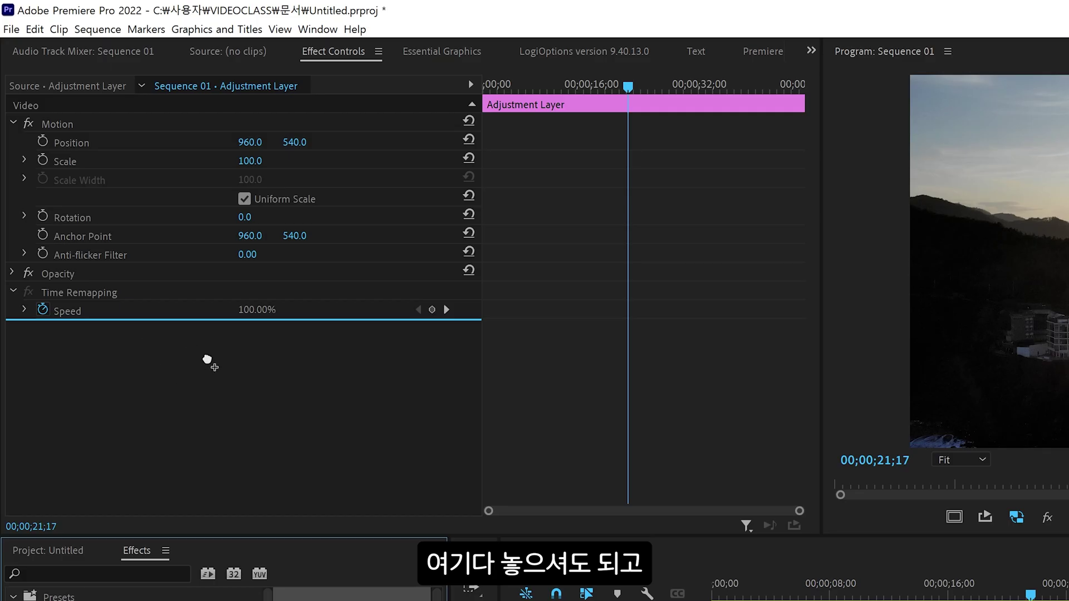
mouse_move(207, 360)
left_mouse_down()
mouse_move(615, 591)
mouse_move(421, 331)
mouse_move(357, 336)
left_mouse_up()
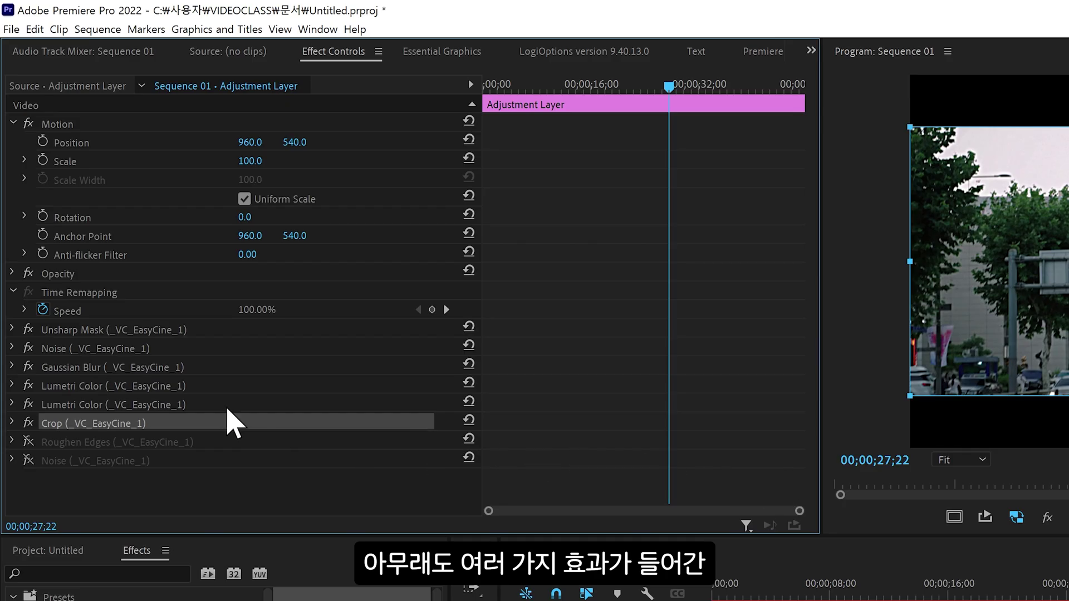
Examine the individual effects that the _VC_EasyCine_1 preset added to the adjustment layer
left_click(101, 348)
left_click(120, 385)
left_click(146, 423)
left_click(118, 387)
left_click(120, 351)
left_click(146, 332)
Set the program preview's playback resolution to 1/2 and check the look on the photo clip
left_click(637, 477)
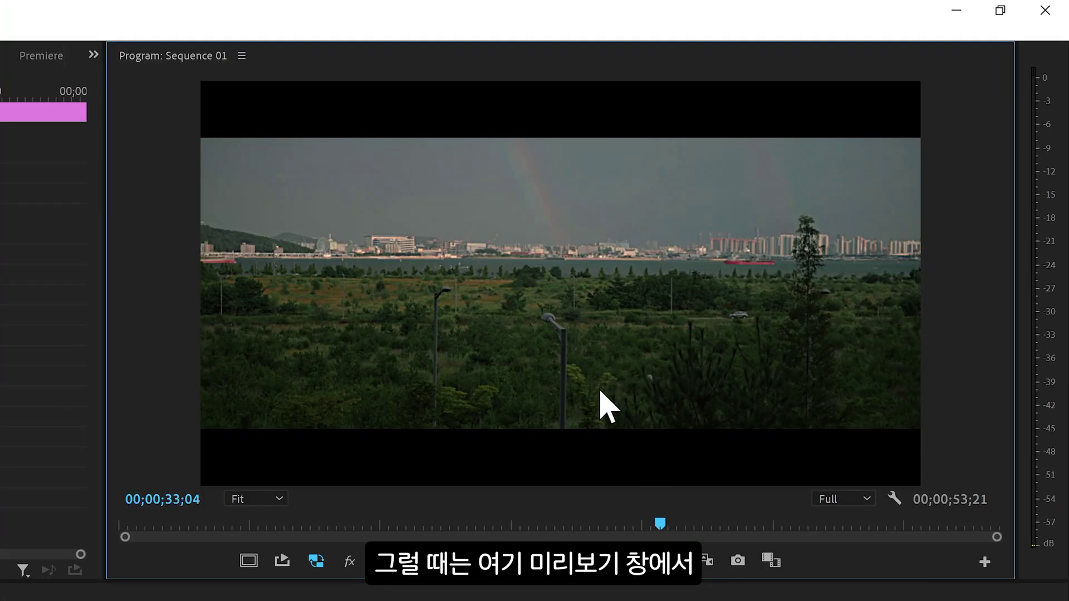
left_click(857, 498)
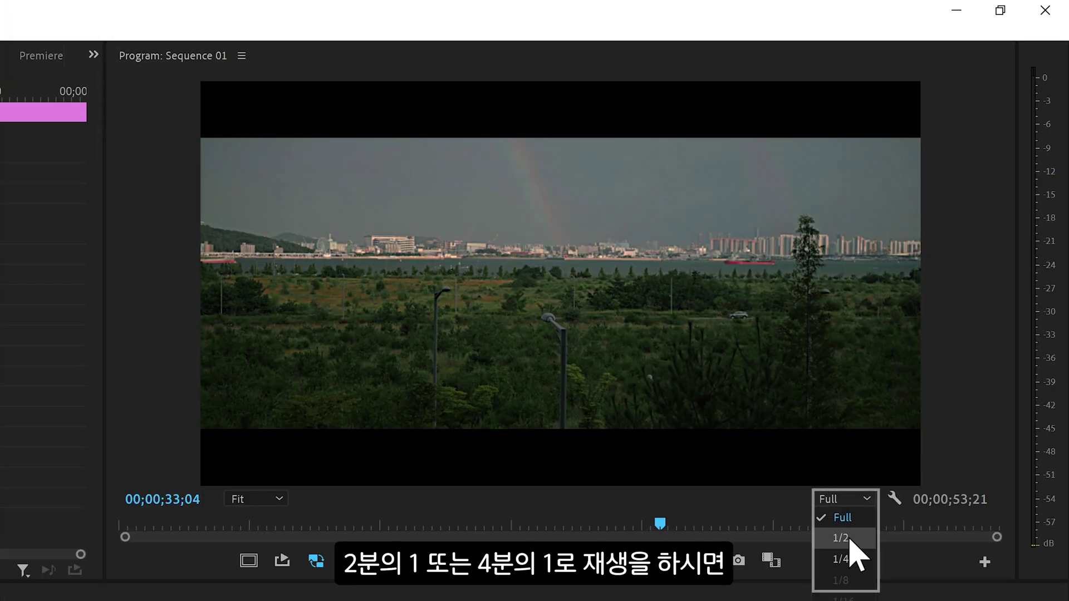
left_click(857, 540)
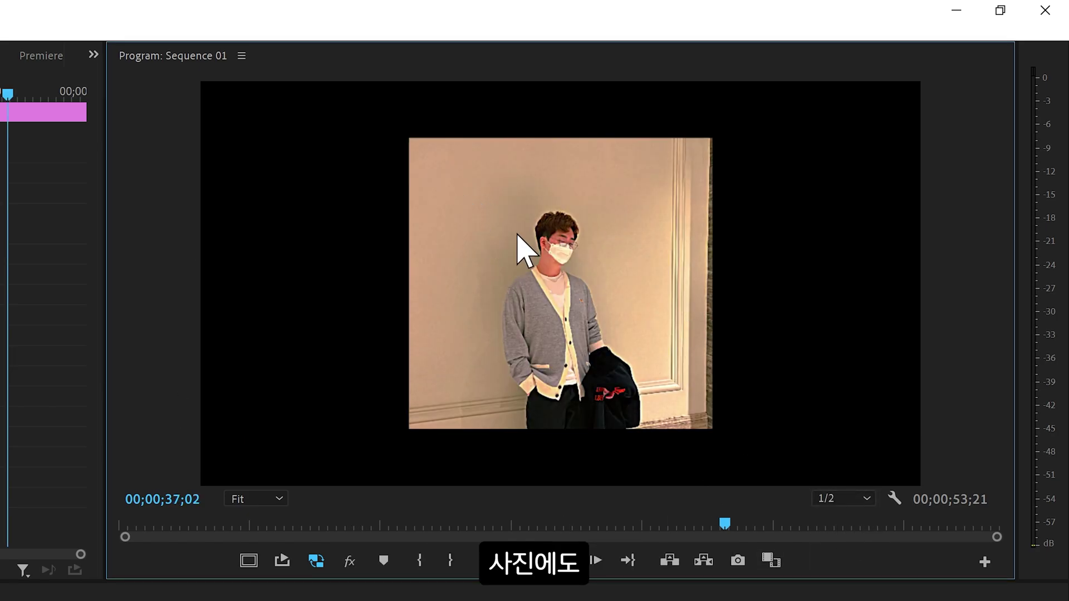
key("grave")
key("grave")
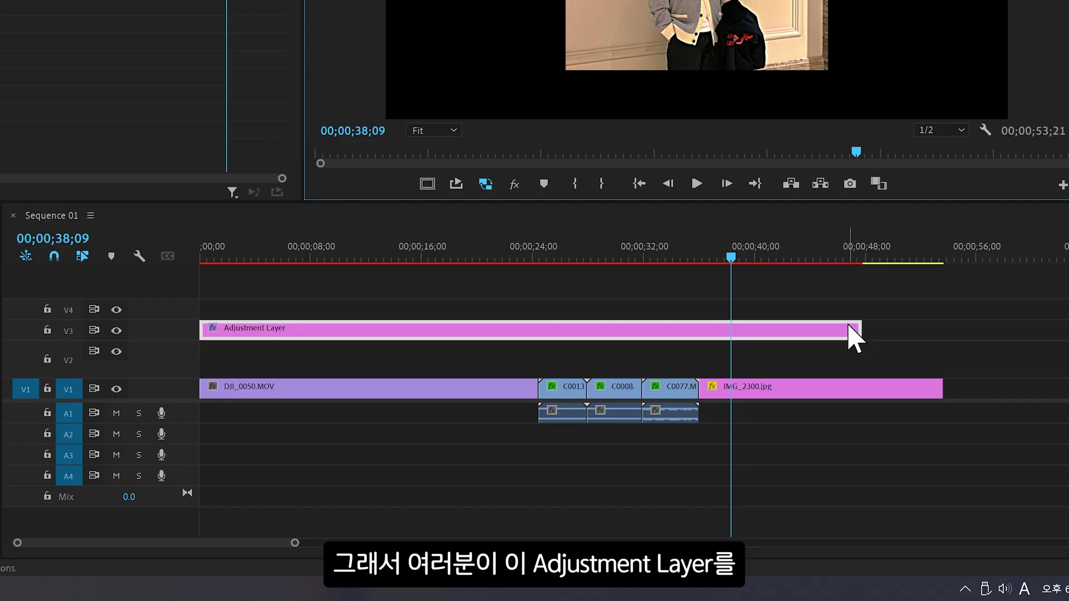
Trim the adjustment layer to run from about 00;00;09 to the end of DJI_0050.MOV and play from 00;00;07;18
left_click_drag(857, 330, 538, 328)
left_click(305, 247)
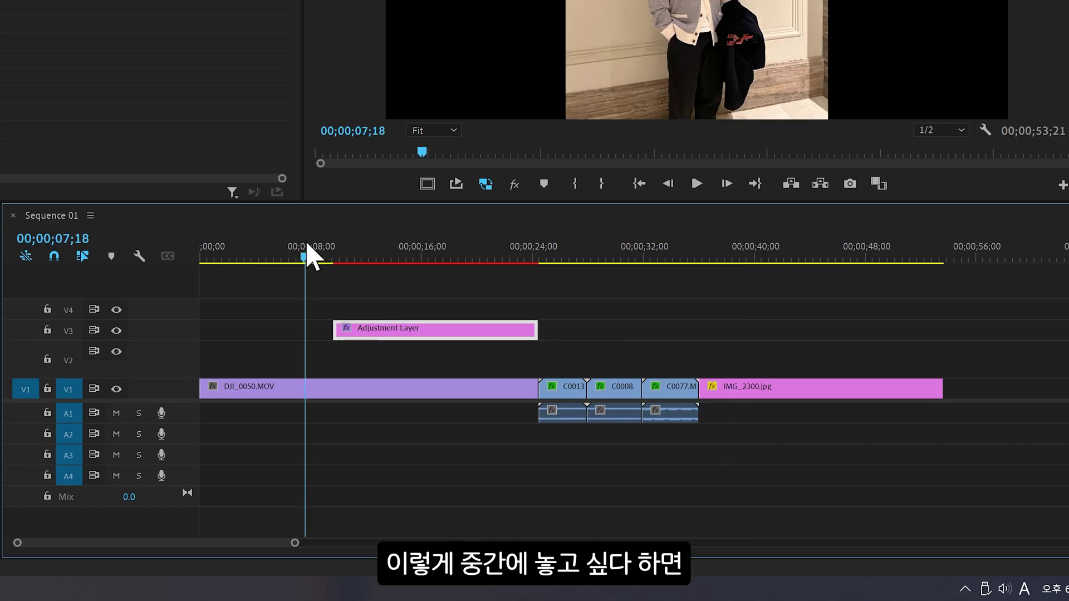
key("space")
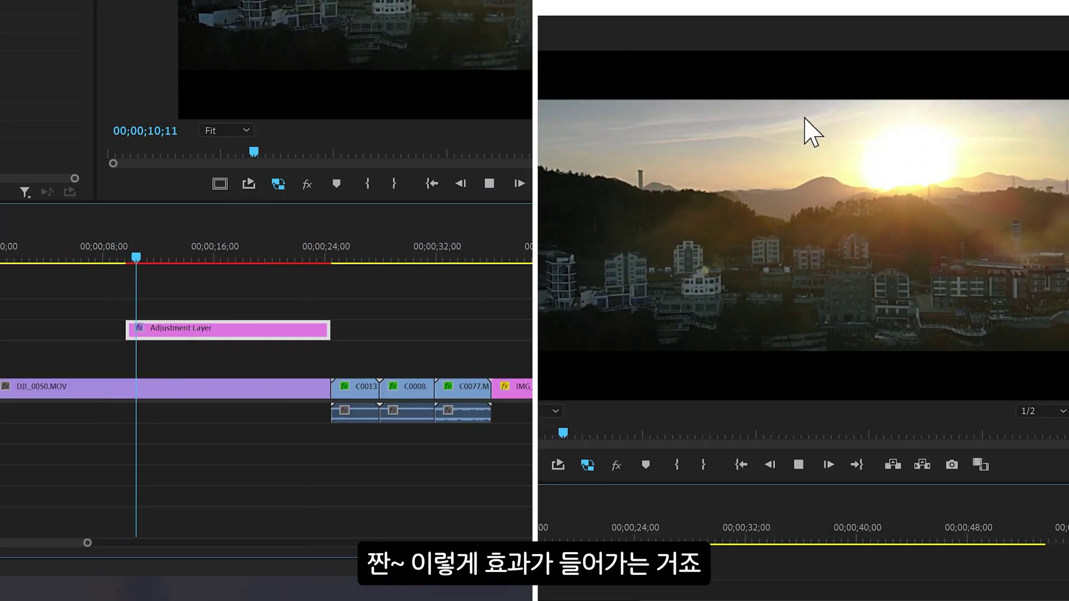
key("space")
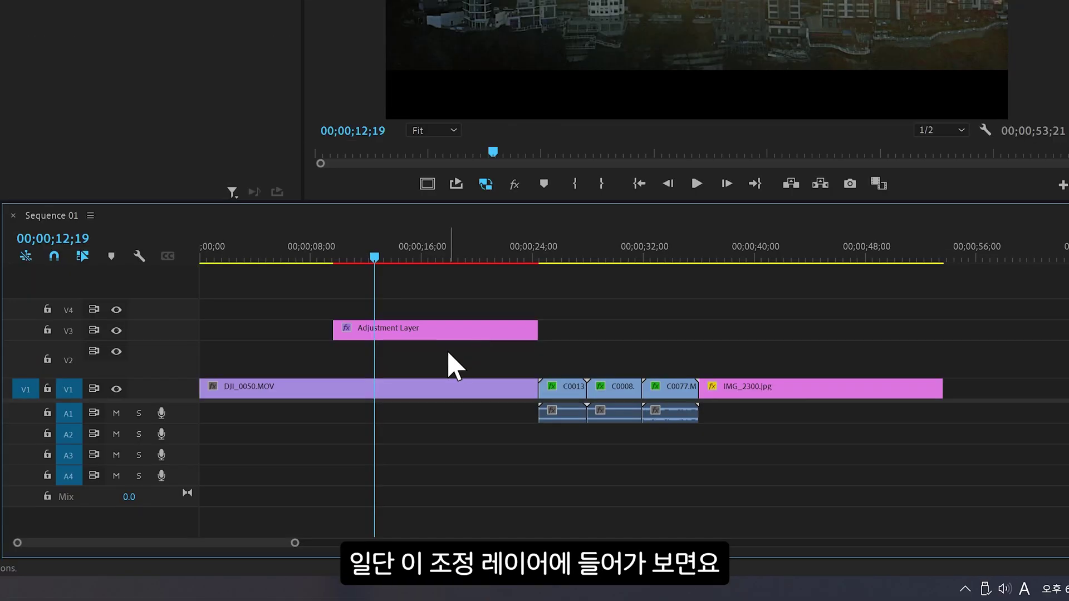
Select the adjustment layer and inspect its switched-off Roughen Edges and last Noise effects
left_click(592, 424)
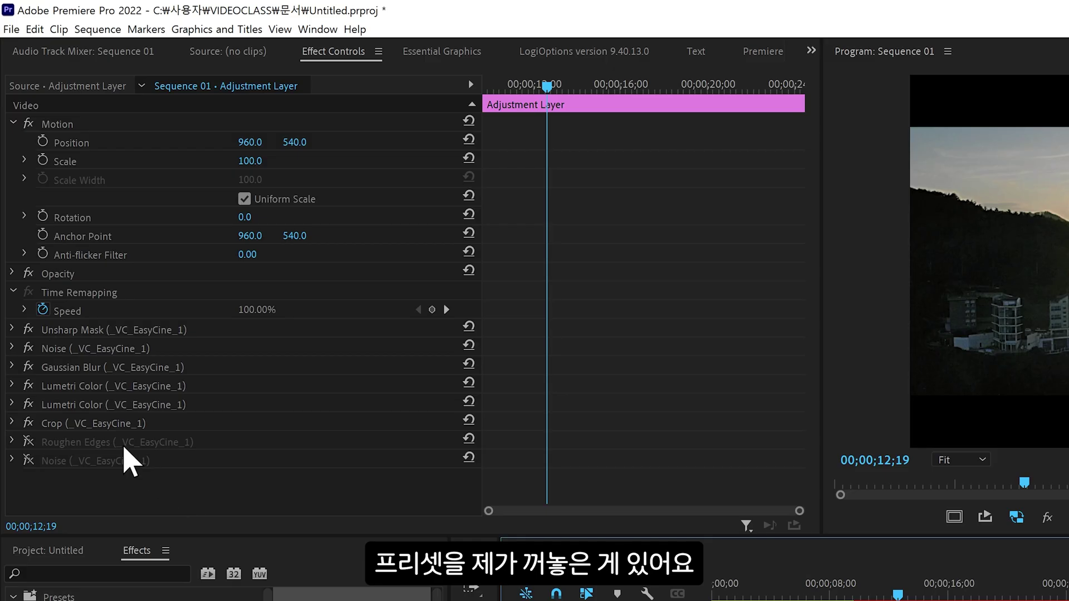
left_click(95, 445)
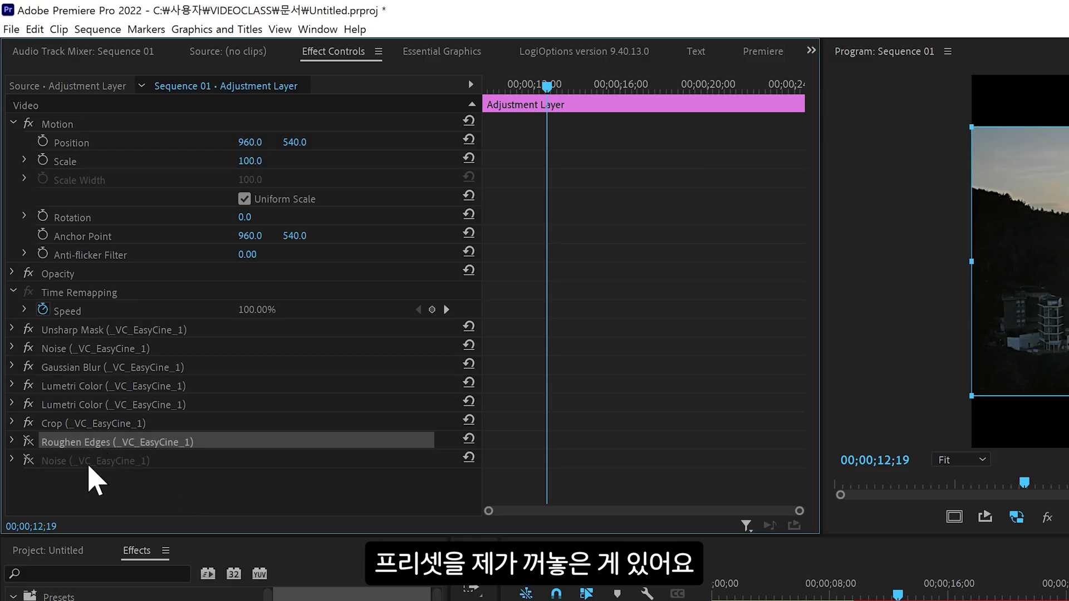
left_click(28, 442)
left_click(27, 460)
left_click(74, 473)
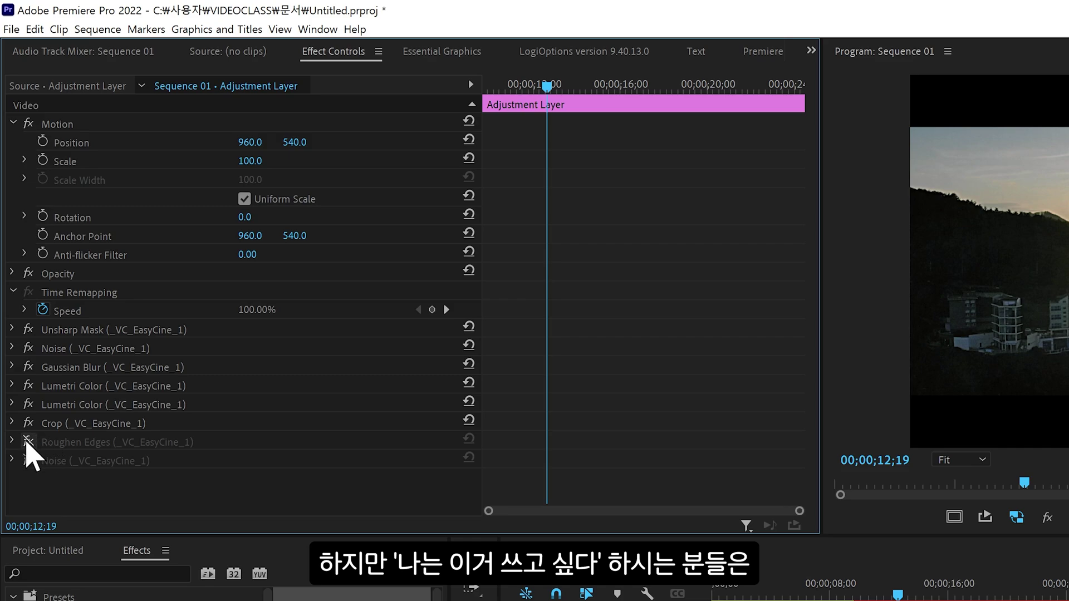
Try enabling the Roughen Edges and last Noise effects on the adjustment layer, and switch both off again
left_click(27, 442)
left_click(29, 462)
left_click(28, 442)
left_click(28, 460)
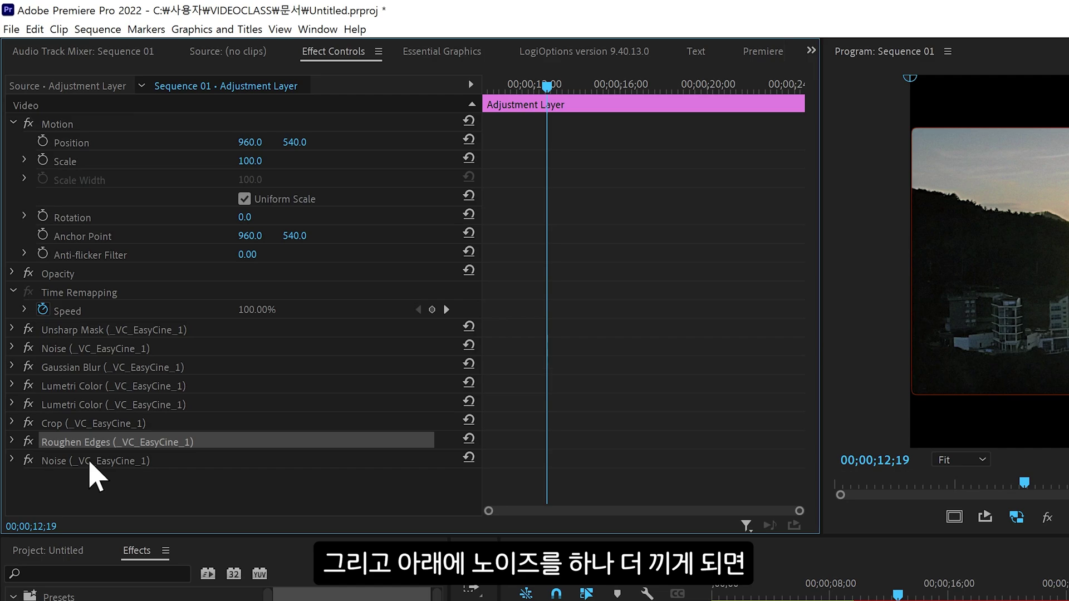
left_click(87, 461)
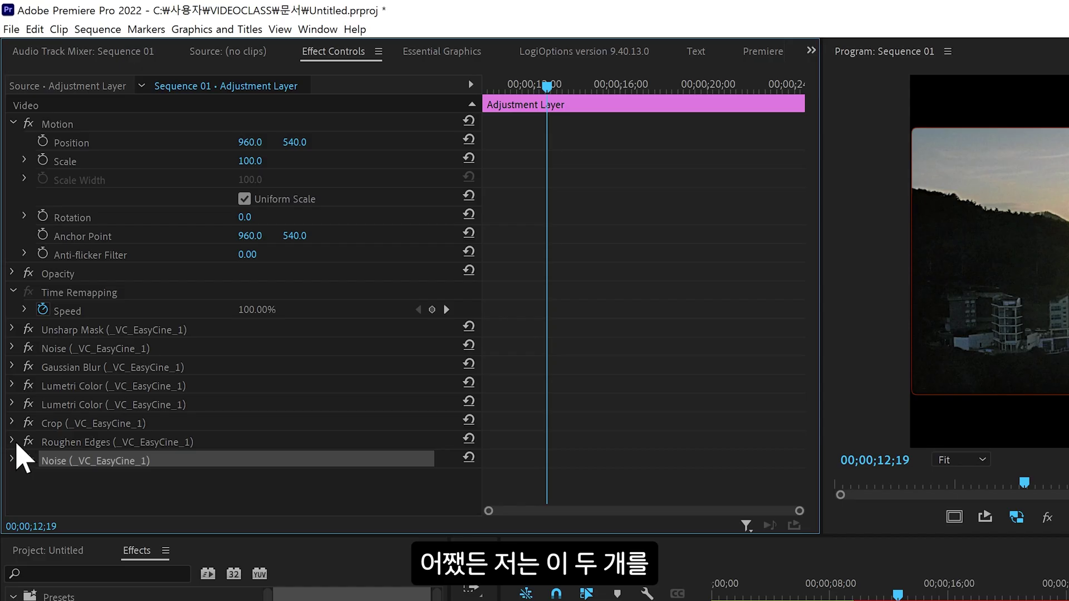
left_click(29, 441)
left_click(28, 460)
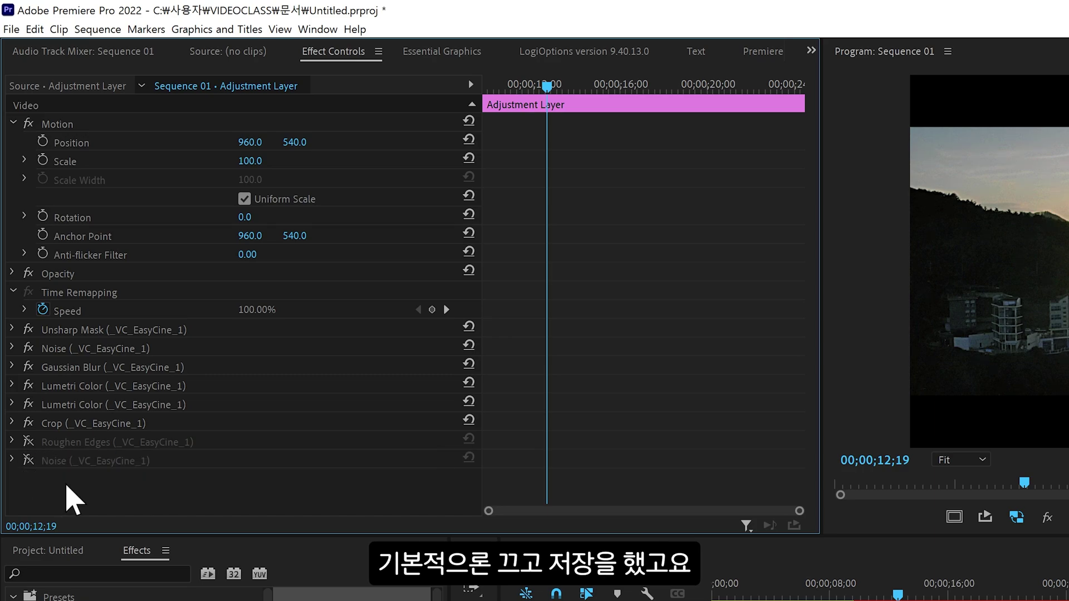
Compare the clip with the adjustment layer's Crop effect off and on, leaving Crop switched off
left_click(64, 424)
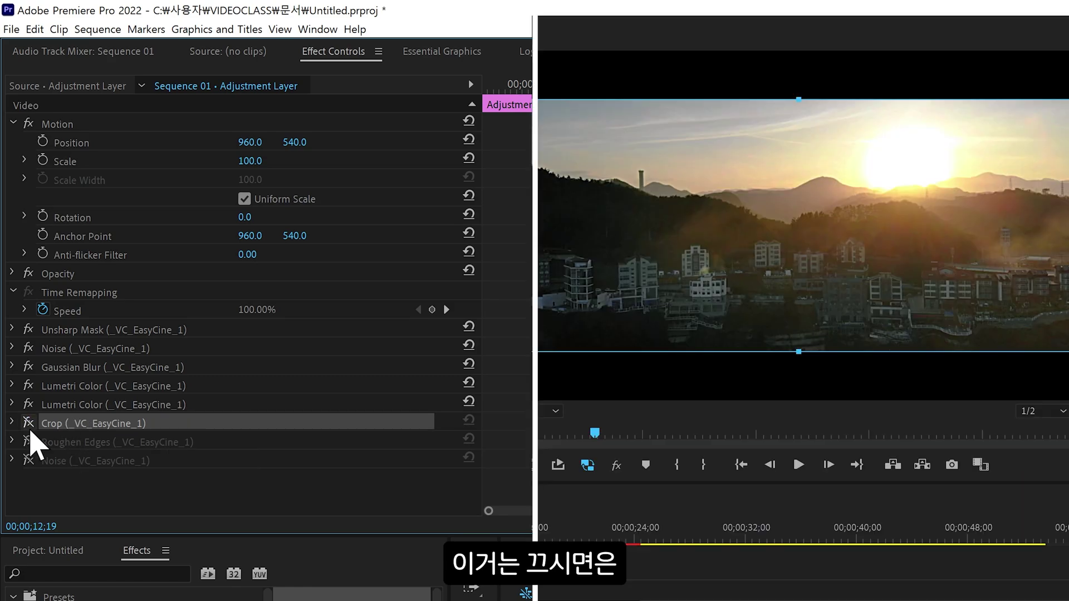
left_click(28, 424)
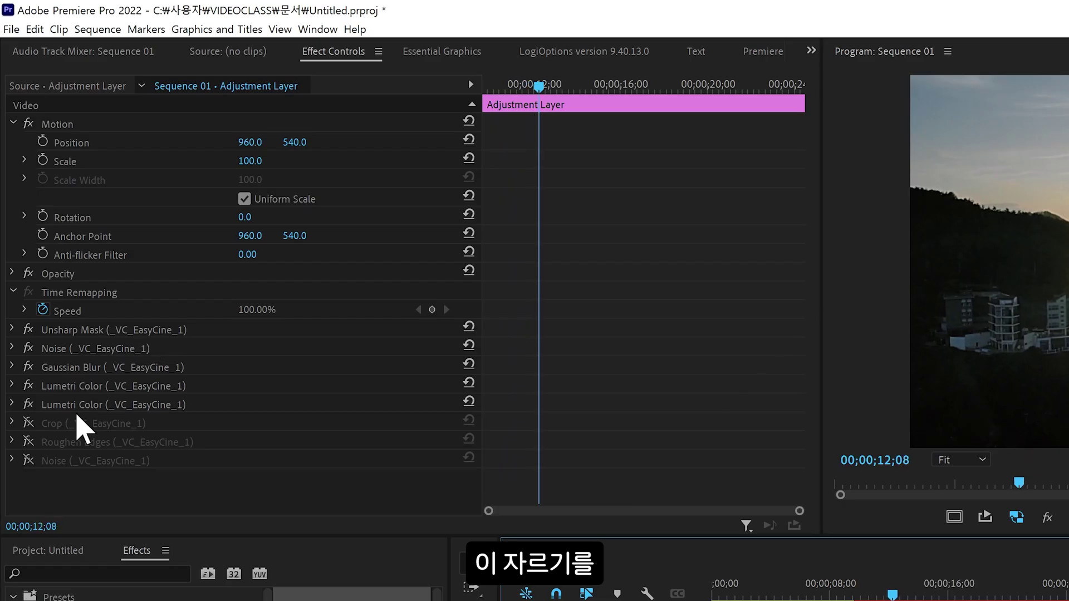
left_click(29, 423)
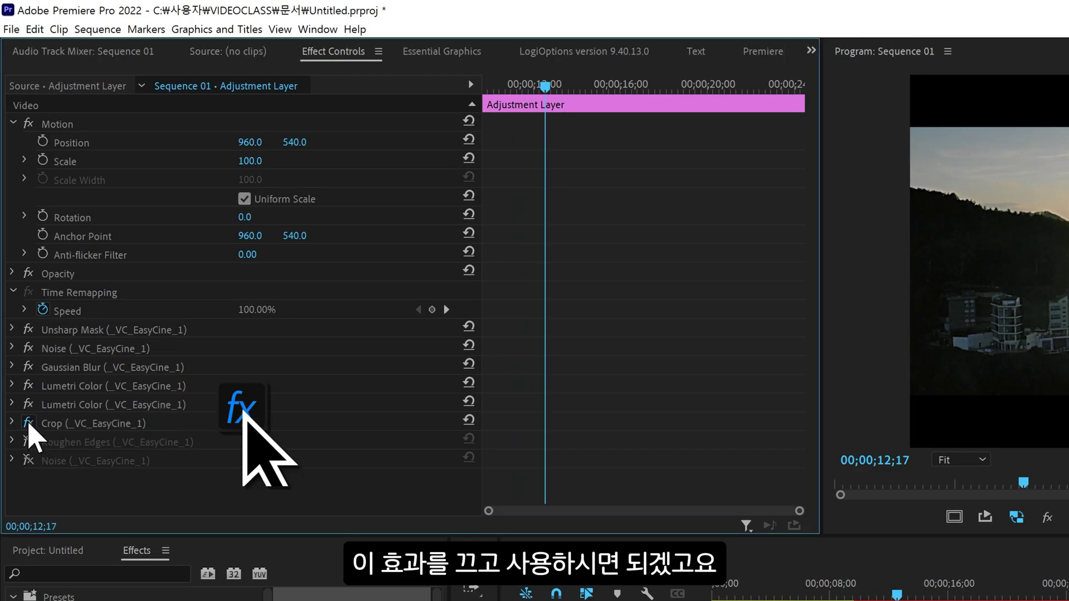
left_click(29, 426)
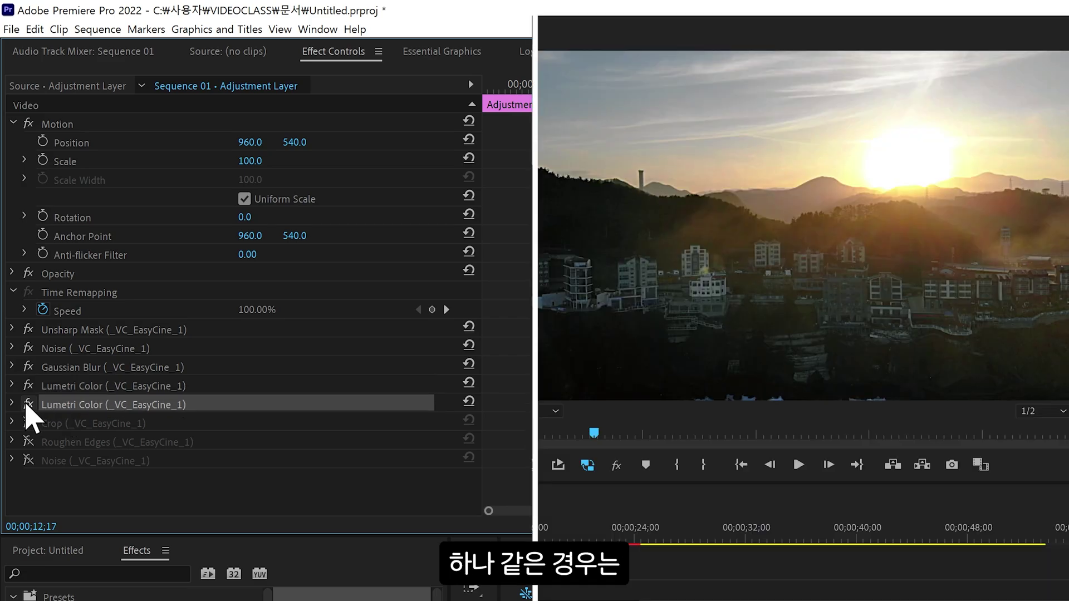
Switch the two Lumetri Color effects off and on to compare their grading, leaving the lower one off
left_click(28, 403)
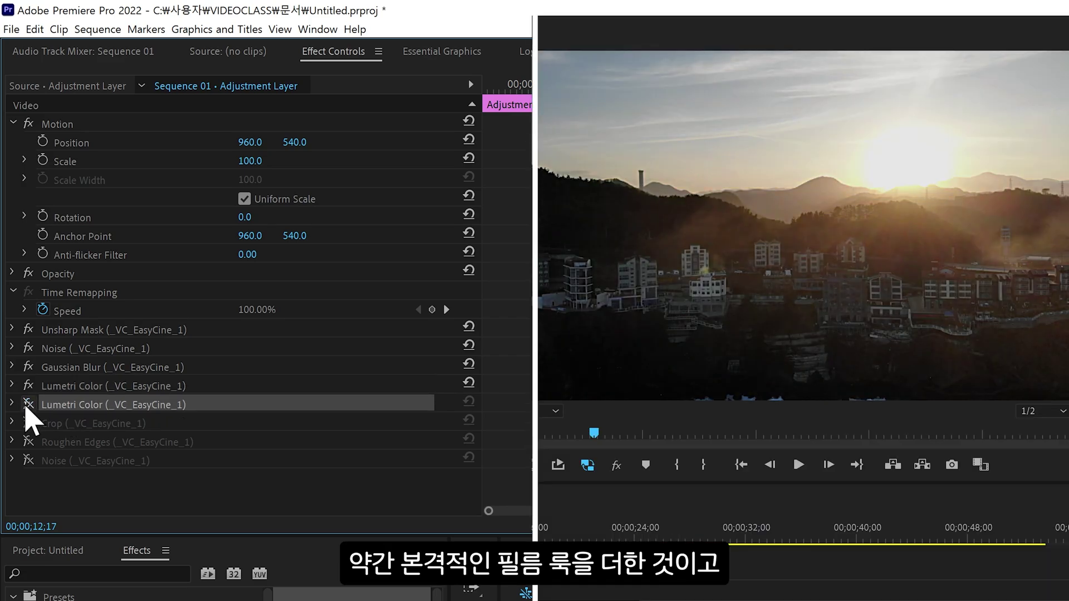
left_click(28, 403)
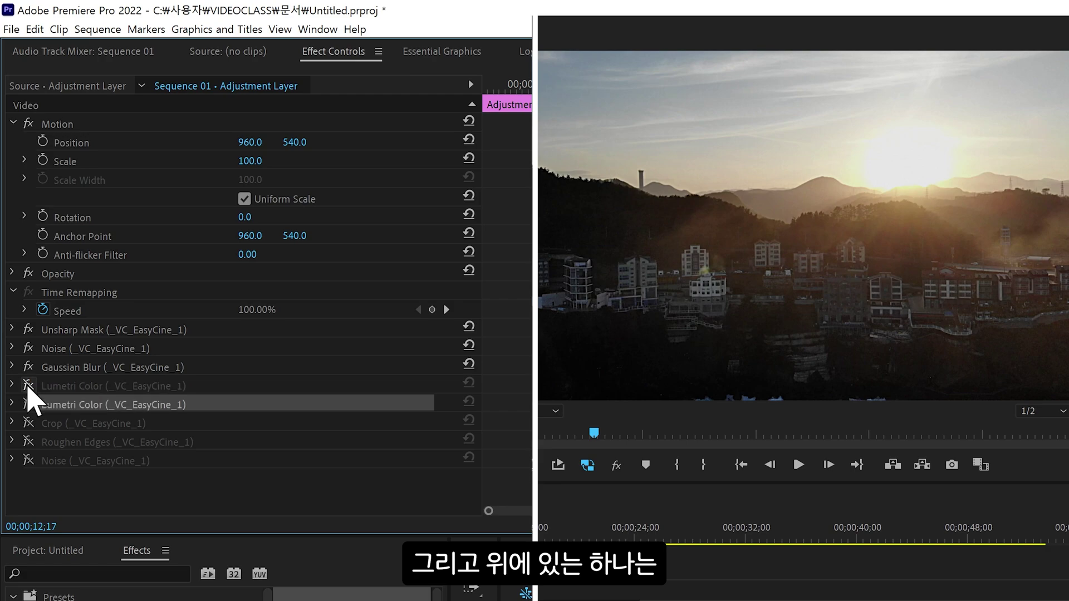
left_click(28, 385)
left_click(44, 389)
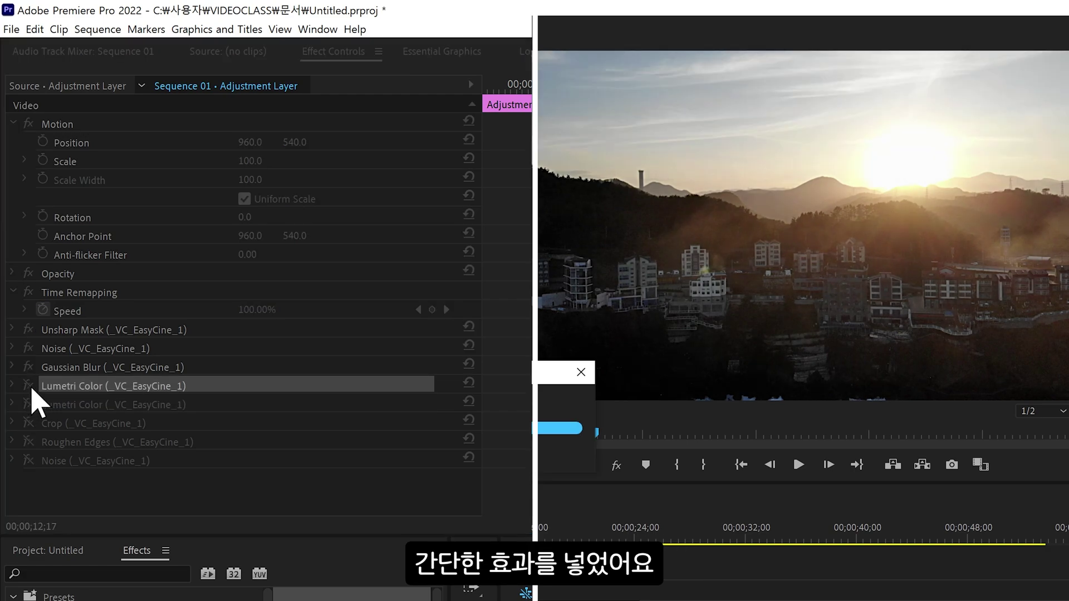
left_click(27, 405)
left_click(27, 405)
left_click(27, 404)
Toggle the upper Lumetri Color effect repeatedly to judge its contribution, leaving it switched off
left_click(28, 385)
left_click(27, 386)
left_click(28, 386)
left_click(28, 386)
left_click(28, 387)
left_click(27, 387)
left_click(28, 388)
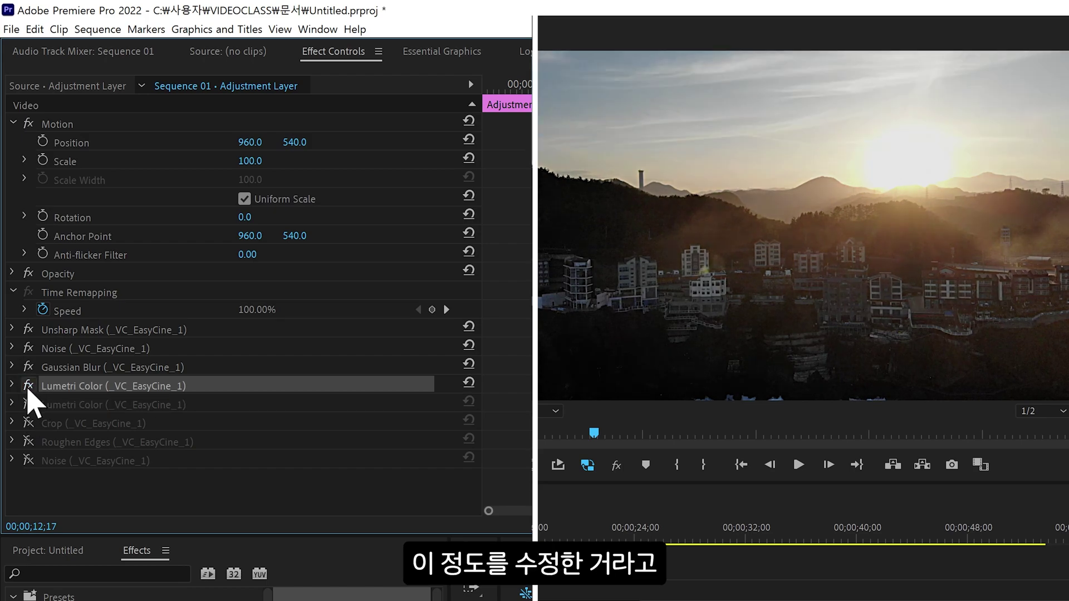
left_click(27, 387)
left_click(27, 388)
left_click(27, 388)
Compare the picture with Gaussian Blur off and on, examine its blur settings, and switch the effect off
left_click(28, 366)
left_click(28, 366)
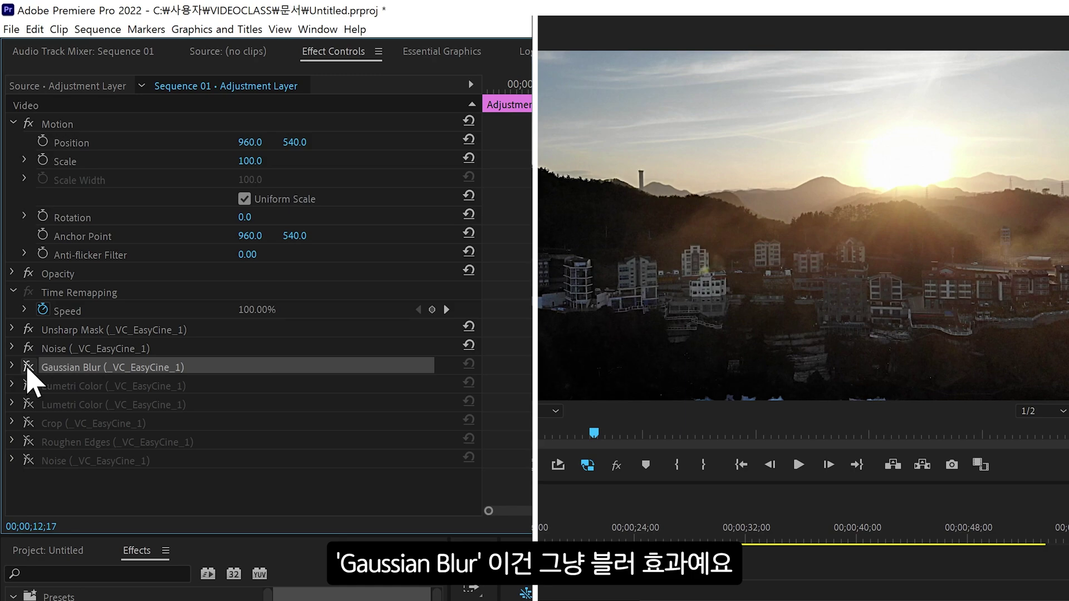
left_click(12, 365)
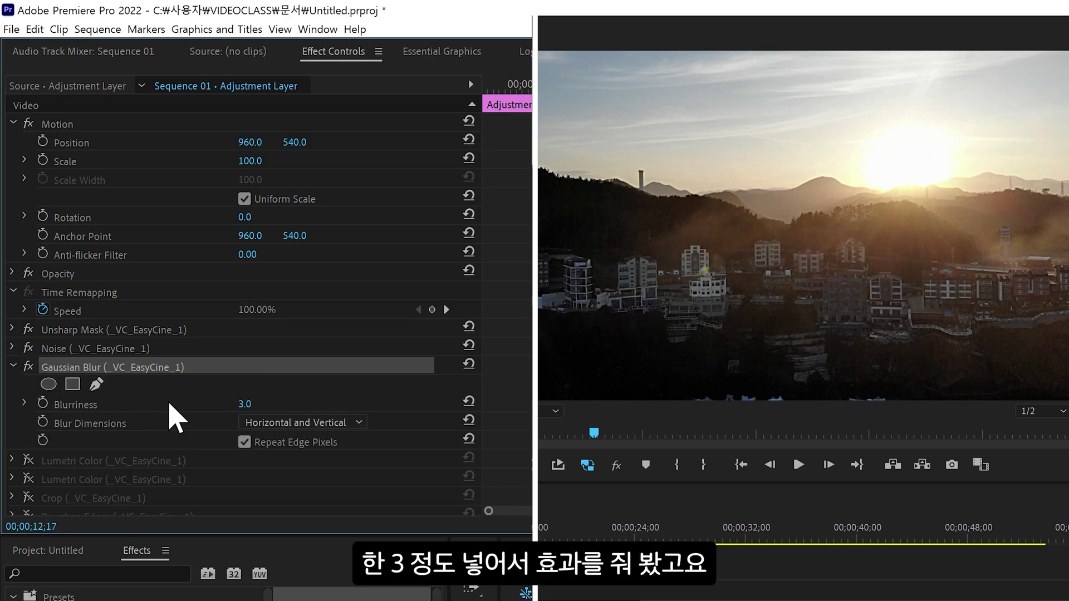
scroll(28, 332, "down", 2)
left_click(27, 332)
Toggle the Noise effect above Gaussian Blur to compare the grain, leaving it switched off
left_click(28, 281)
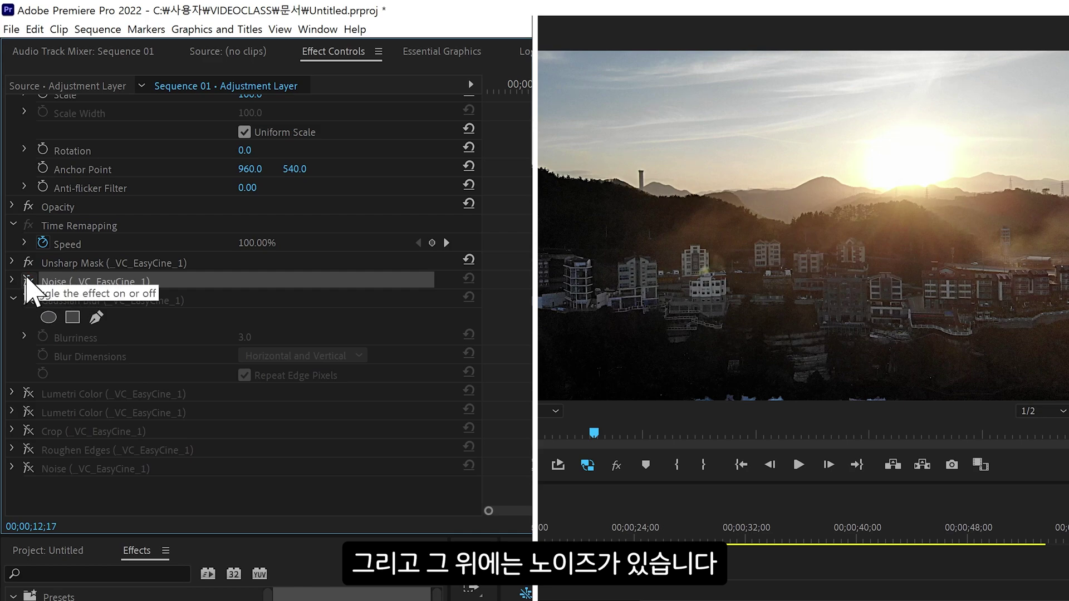
left_click(28, 281)
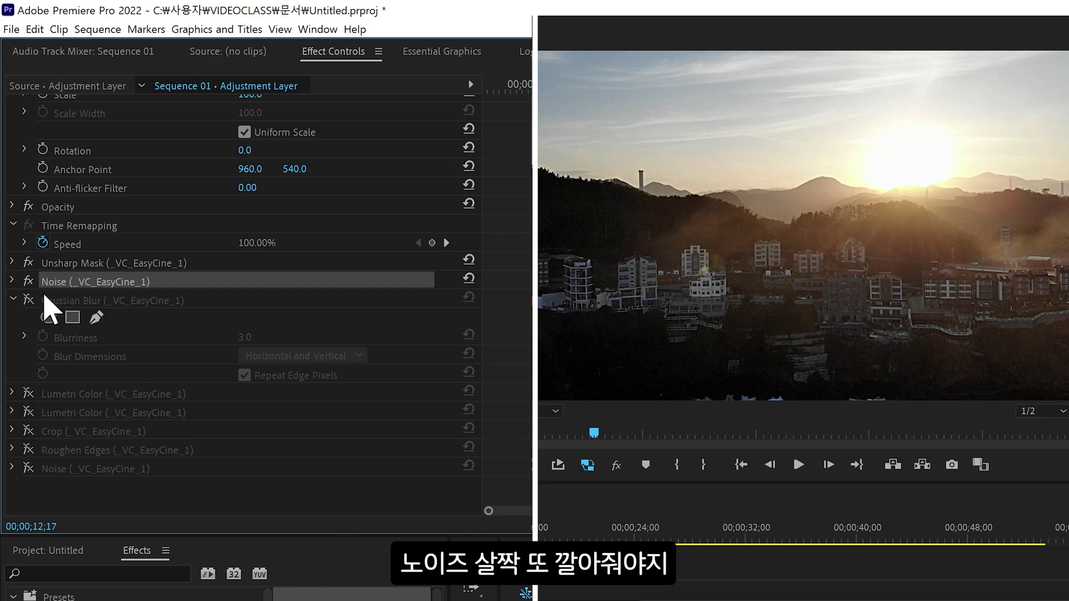
left_click(28, 282)
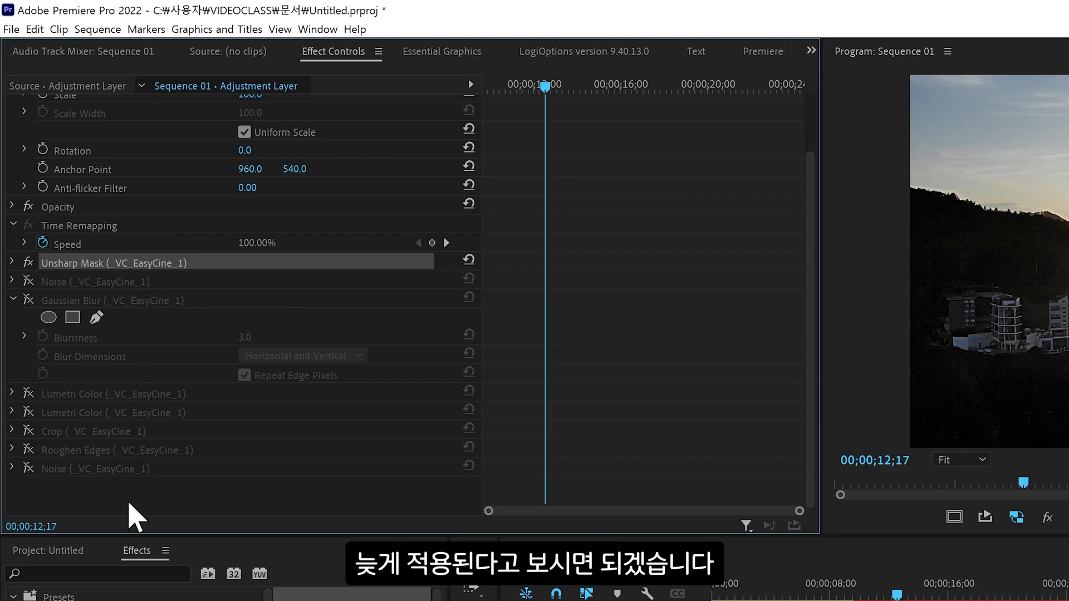
Check the picture against the Unsharp Mask effect and examine its Amount, Radius and Threshold settings
scroll(137, 423, "up", 2)
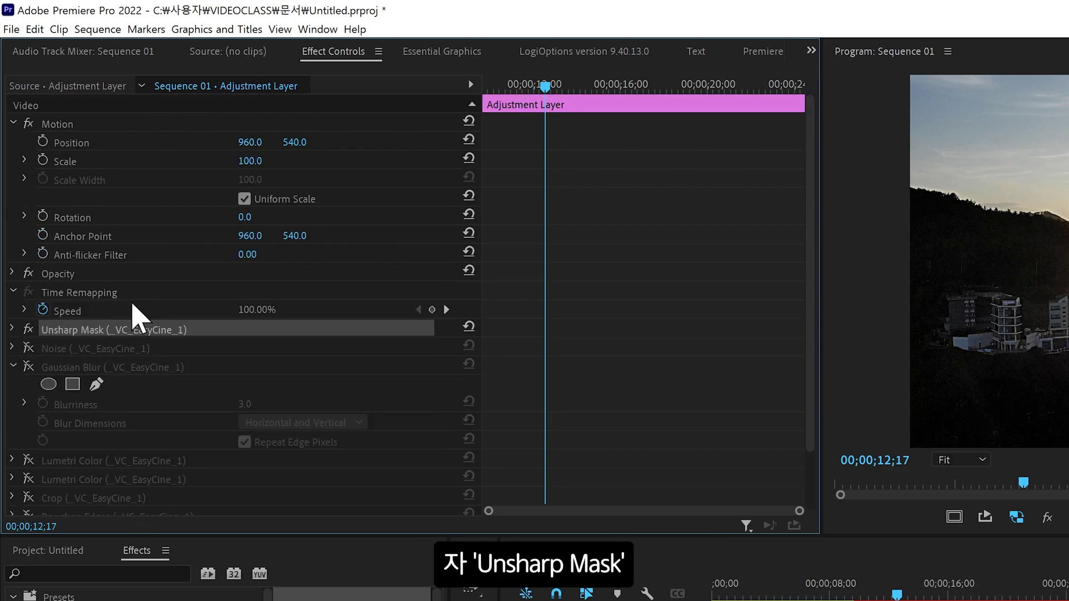
left_click(28, 330)
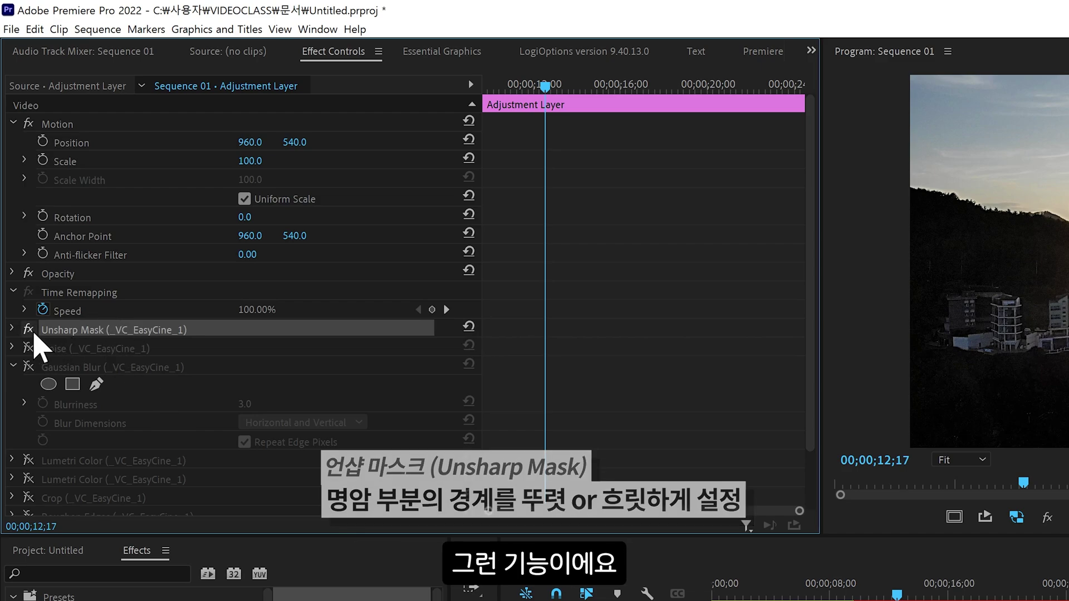
left_click(13, 330)
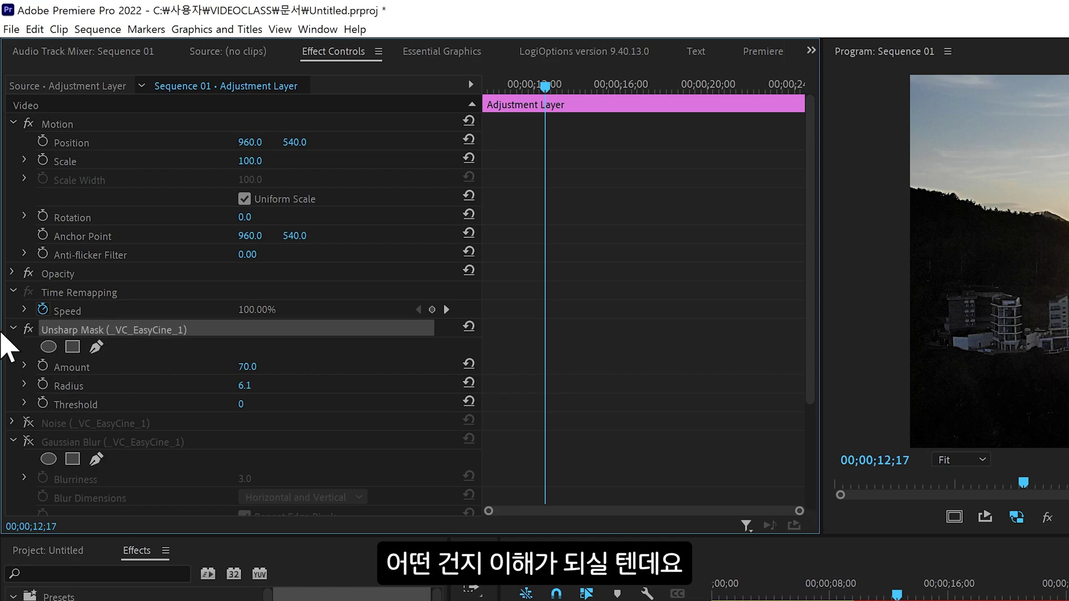
Try exaggerating Unsharp Mask with an Amount of 493 and a Radius of 1.1
left_click(247, 367)
left_click_drag(247, 366, 263, 367)
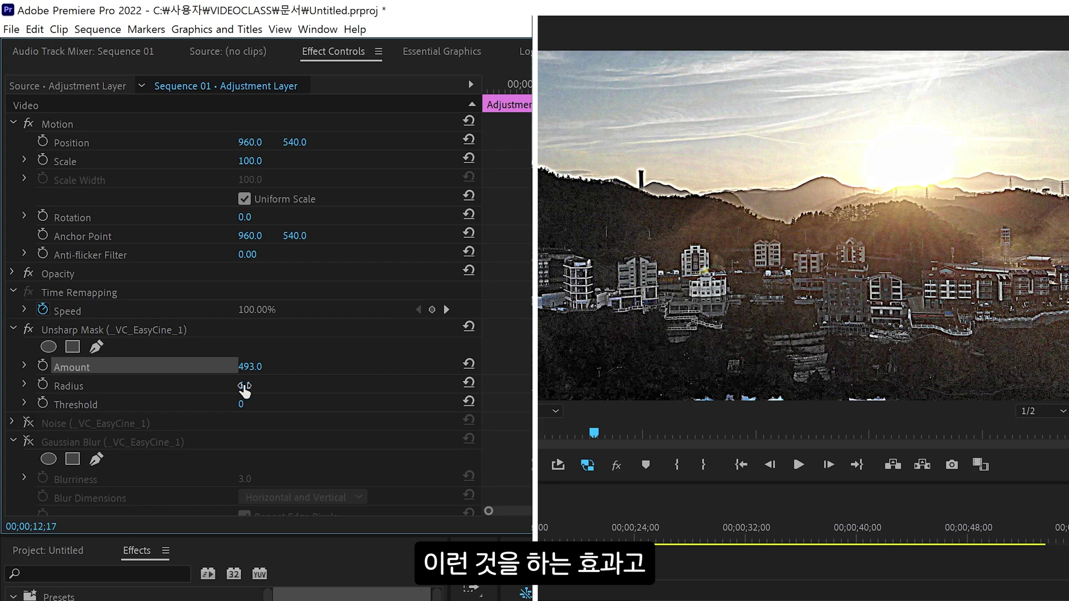
left_click(163, 385)
mouse_move(244, 385)
left_mouse_down()
mouse_move(277, 385)
mouse_move(244, 386)
left_mouse_up()
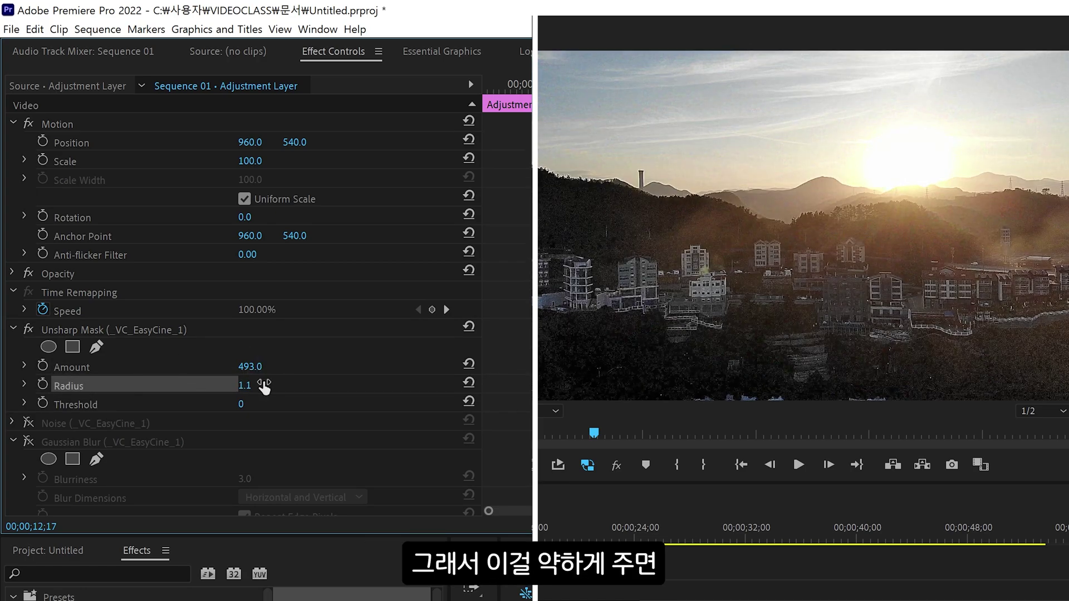
left_click(245, 385)
type("1.1")
key("Return")
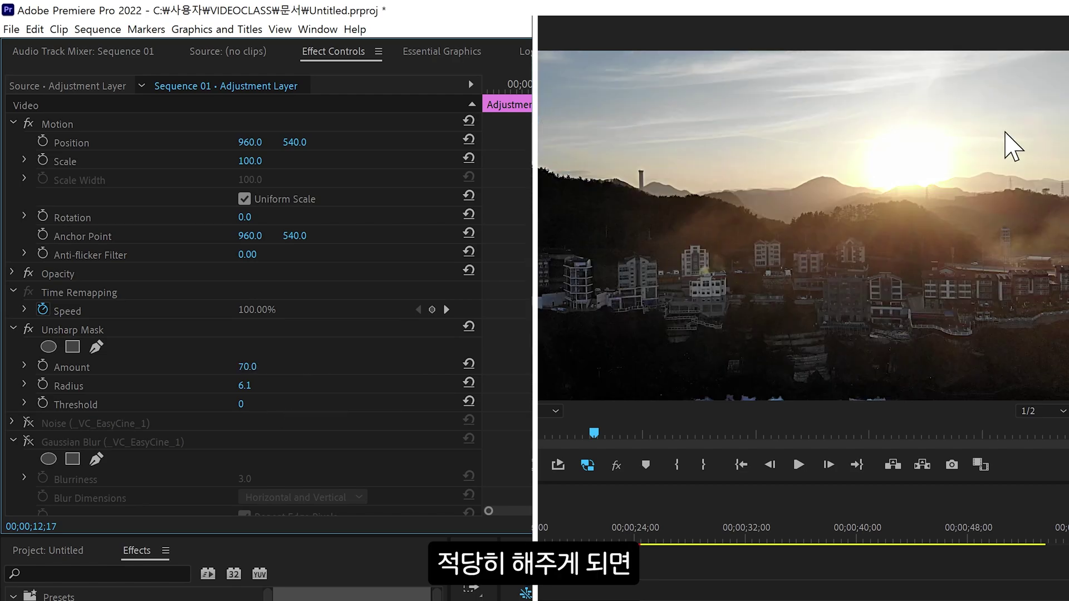
Compare Unsharp Mask off and on, check it combined with Gaussian Blur in the maximized preview, and switch the blur off
left_click(29, 329)
left_click(28, 329)
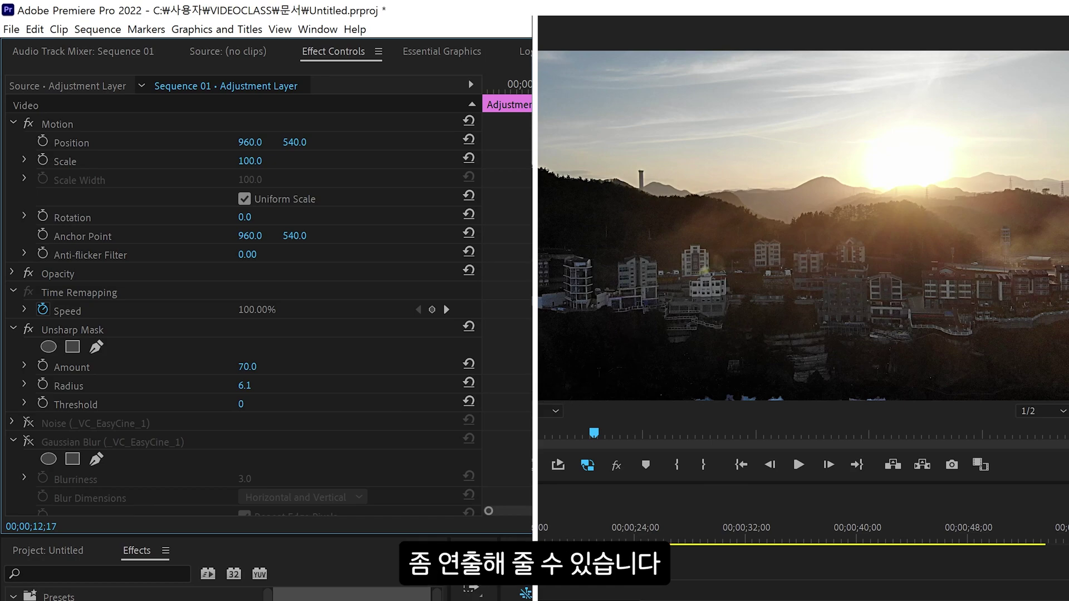
left_click(121, 346)
scroll(134, 357, "down", 3)
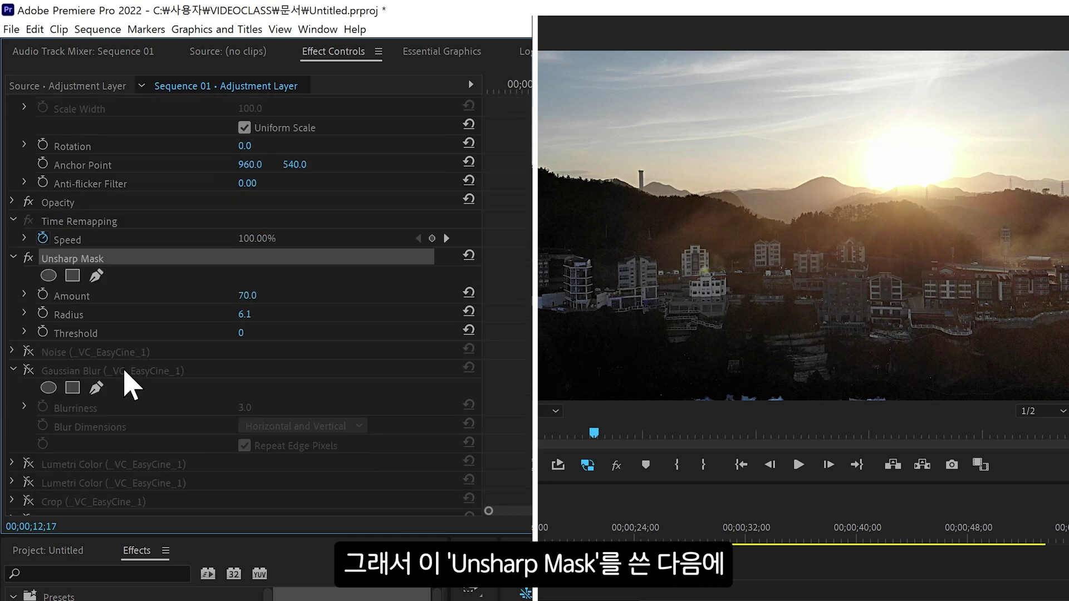
left_click(28, 370)
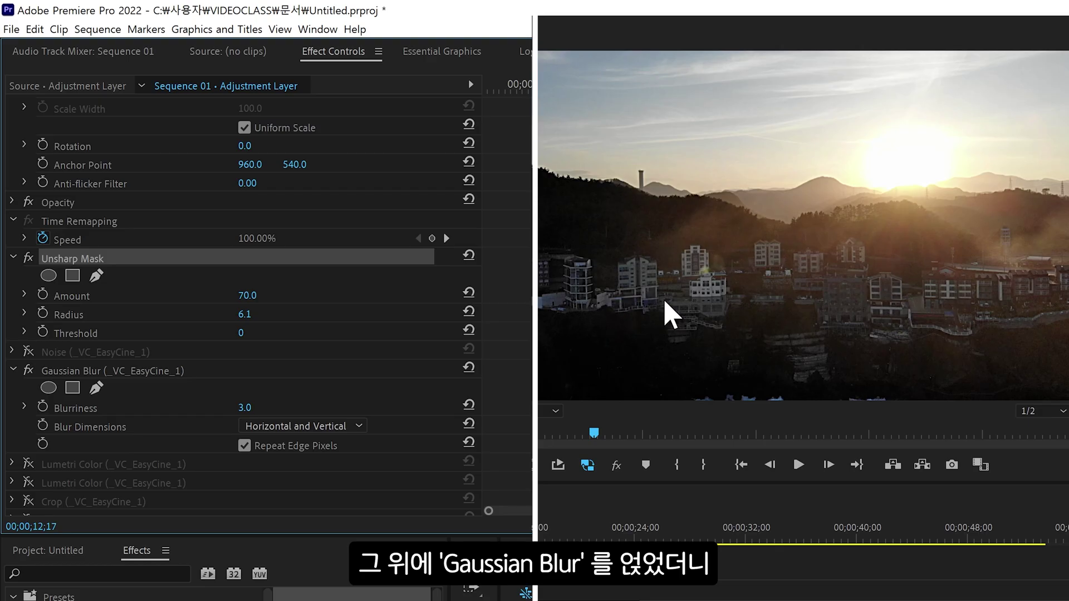
key("grave")
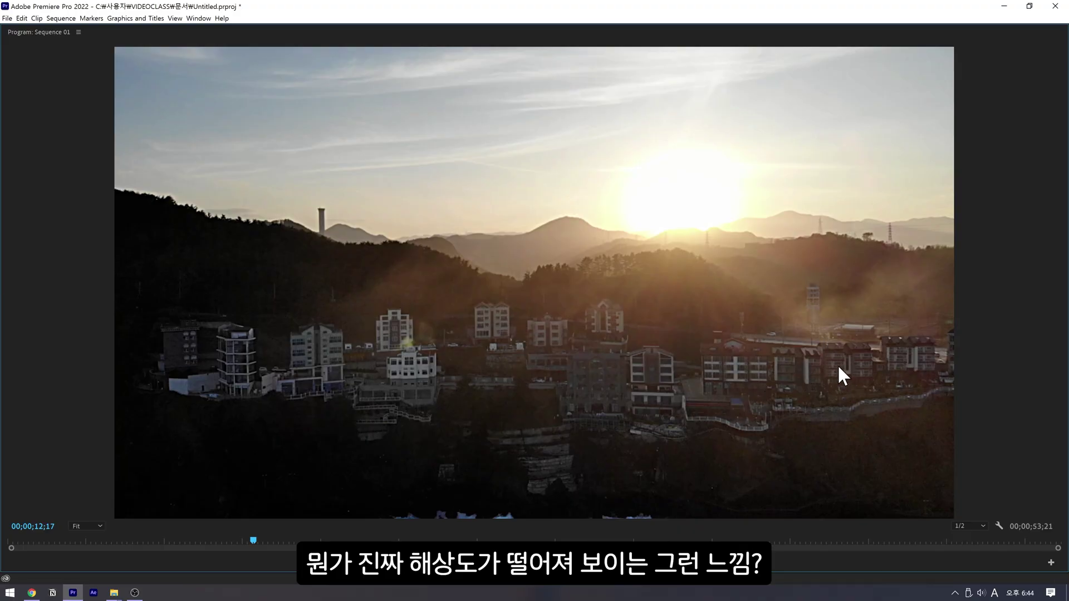
key("grave")
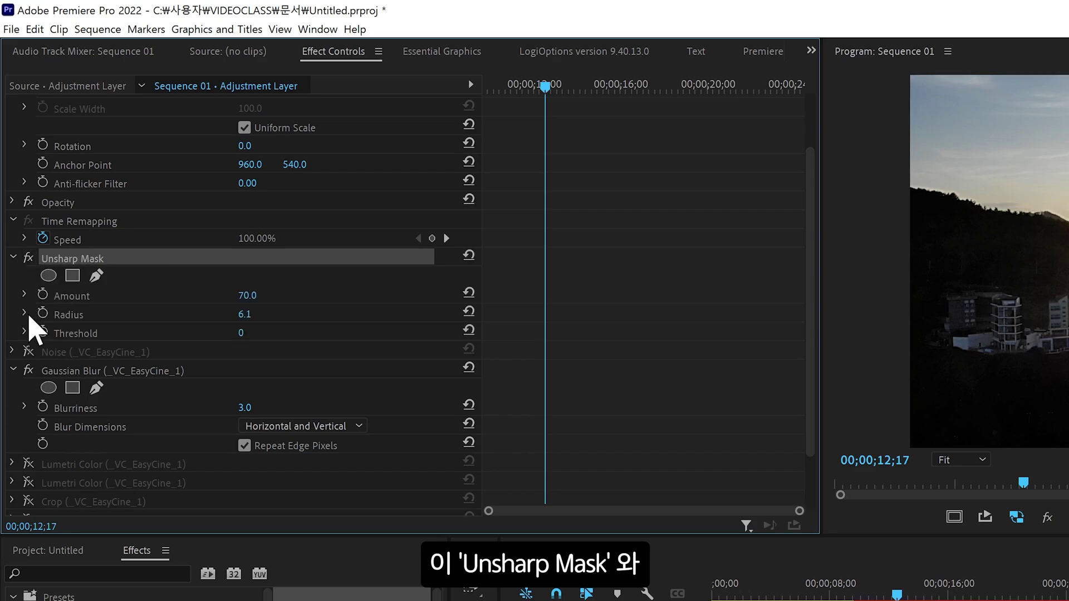
left_click(28, 371)
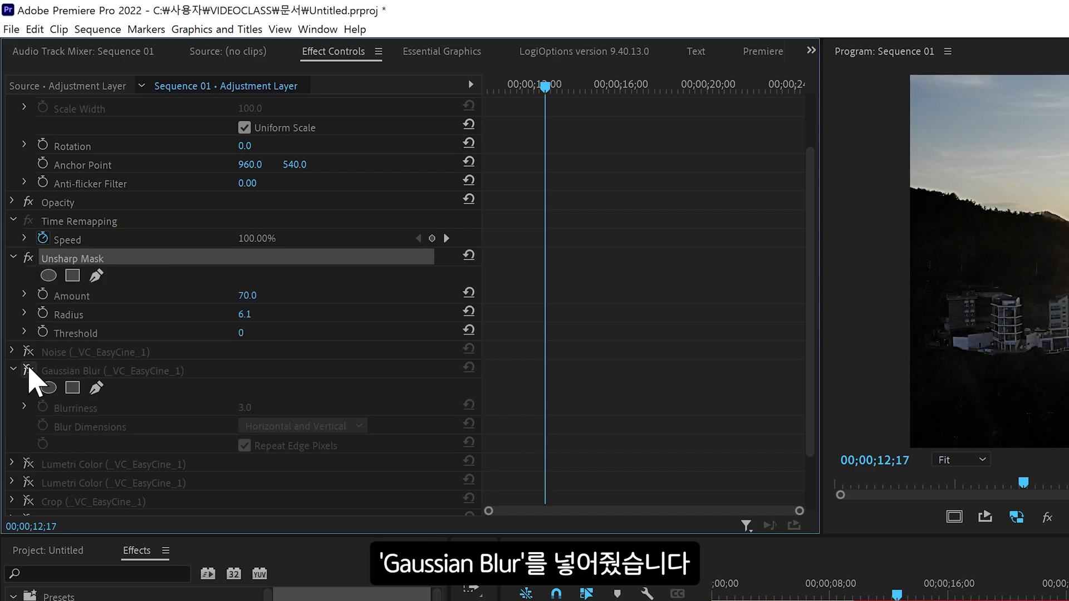
Switch the Noise, Gaussian Blur, both Lumetri Color and Crop effects back on for the adjustment layer
left_click(28, 370)
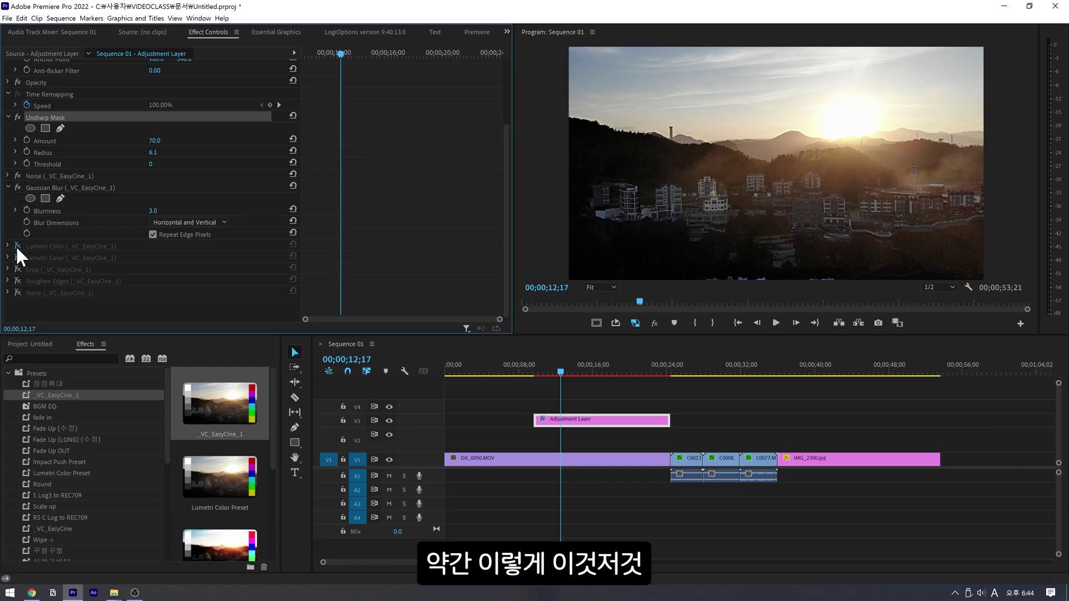
left_click(17, 246)
left_click(18, 257)
left_click(17, 269)
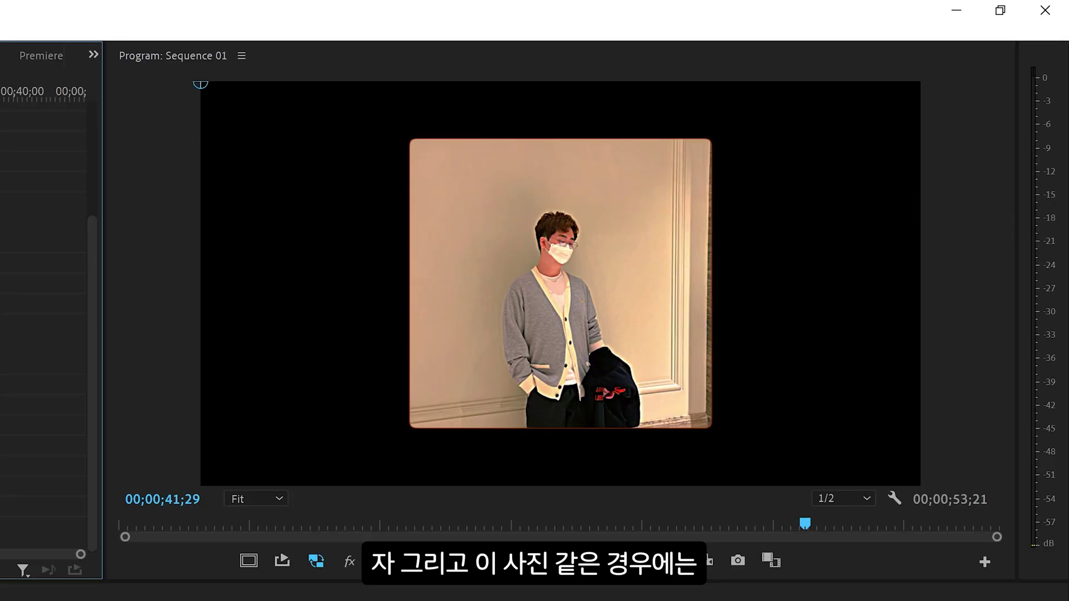
Switch off Crop on the adjustment layer over the photo and scale IMG_2300.jpg so the whole picture fits in frame
left_click(53, 431)
left_click(28, 431)
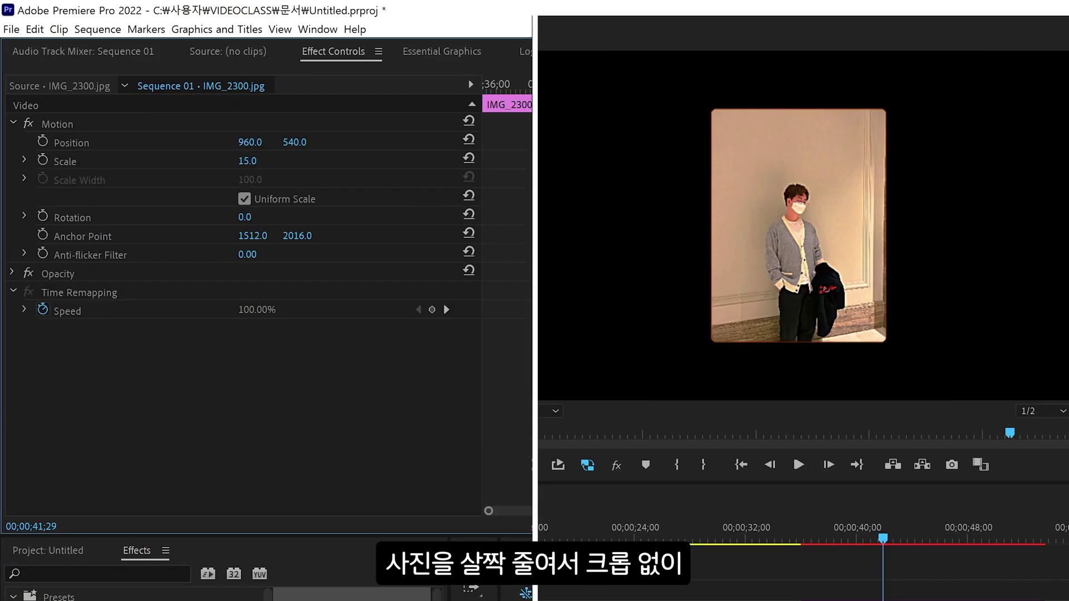
left_click_drag(251, 162, 264, 162)
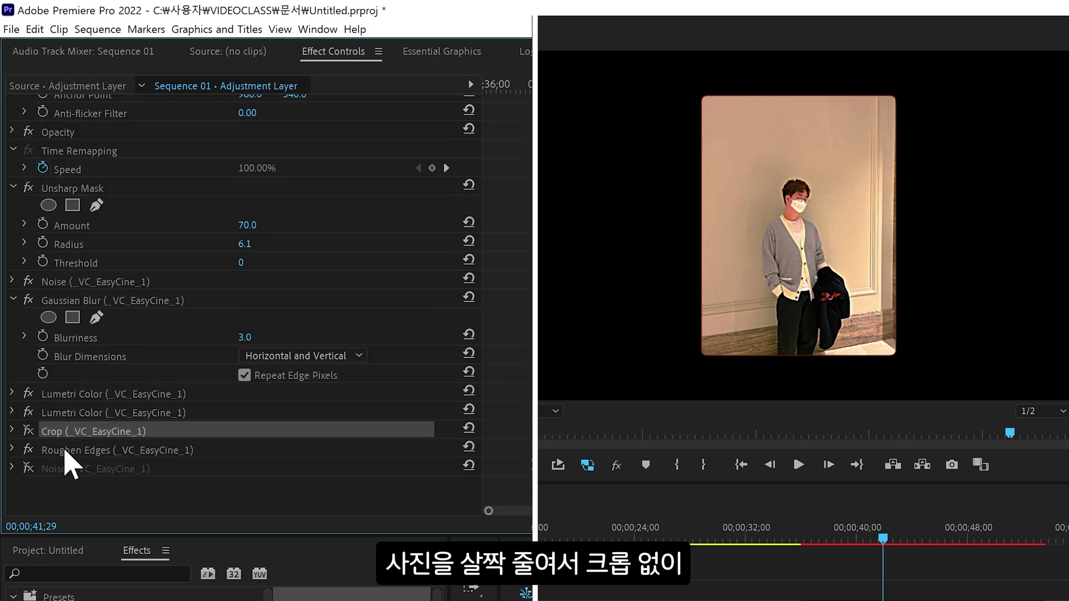
left_click(67, 451)
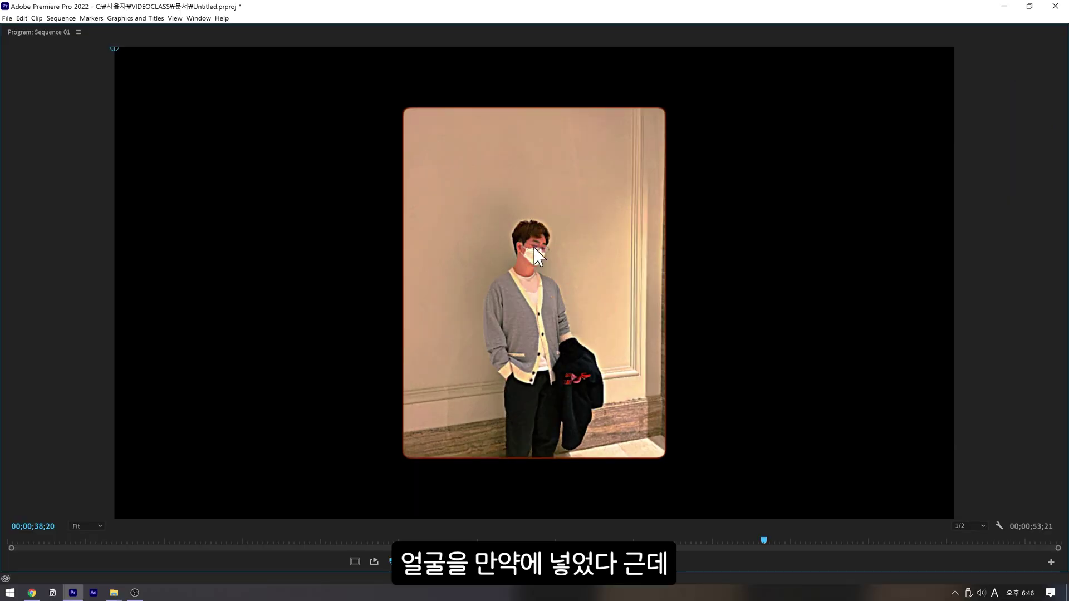
Return from the maximized preview and compare the photo with Unsharp Mask on and off, leaving the effect off
key("grave")
scroll(421, 272, "up", 3)
scroll(421, 272, "down", 1)
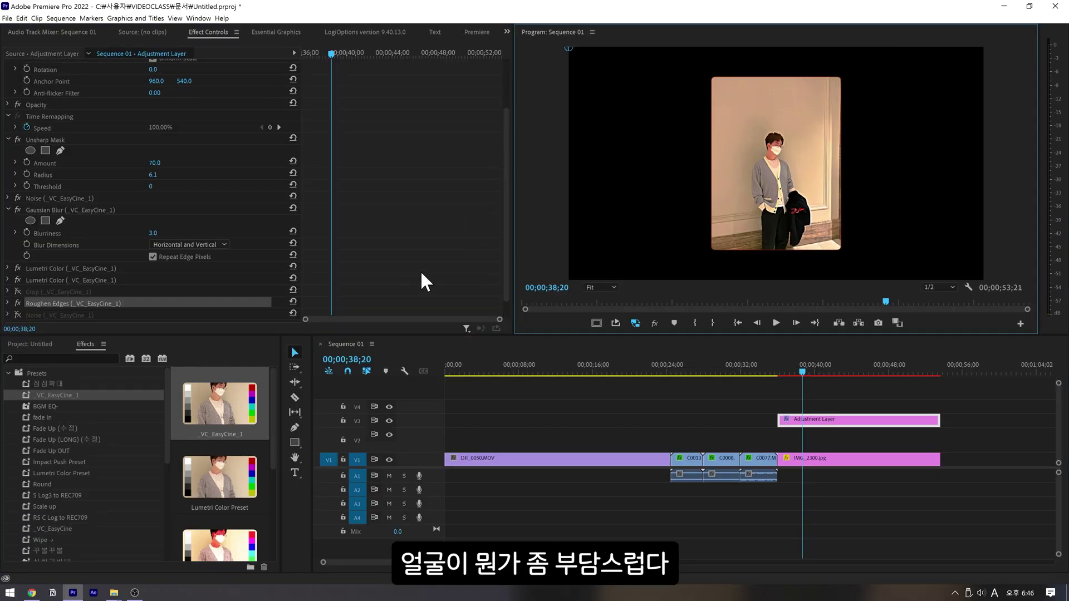
scroll(420, 270, "down", 1)
left_click(60, 129)
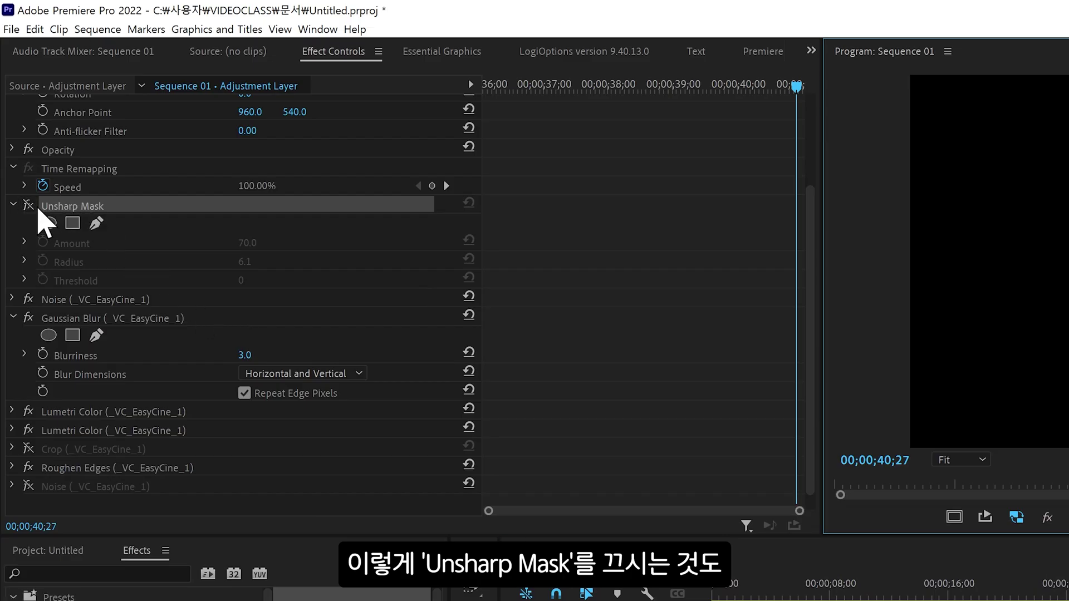
left_click(27, 206)
left_click(28, 206)
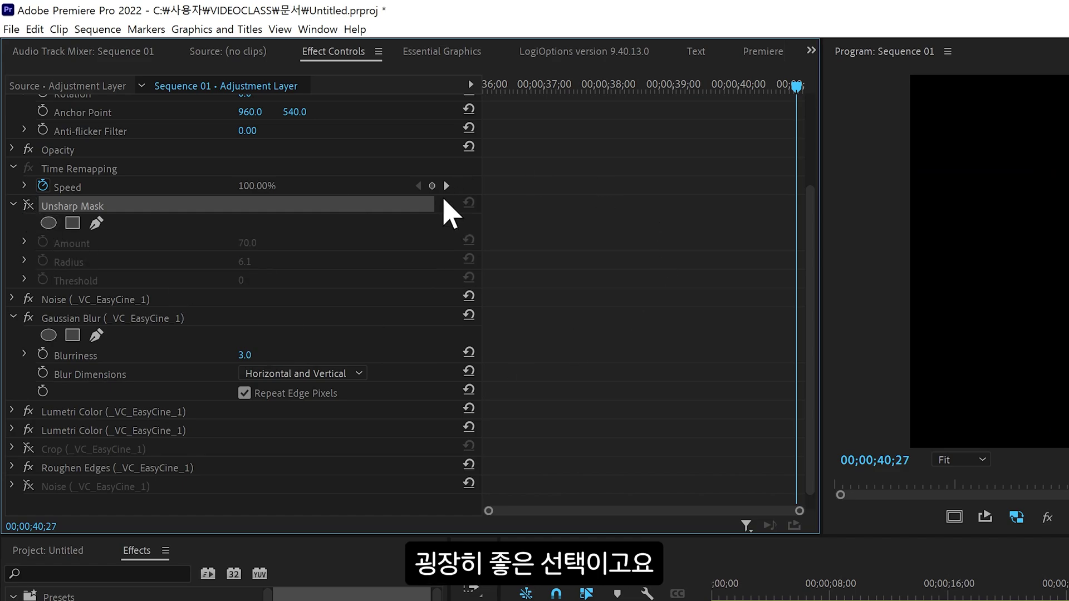
Set the Roughen Edges effect's Edge Color to white and check the photo's border in the maximized preview
left_click(91, 473)
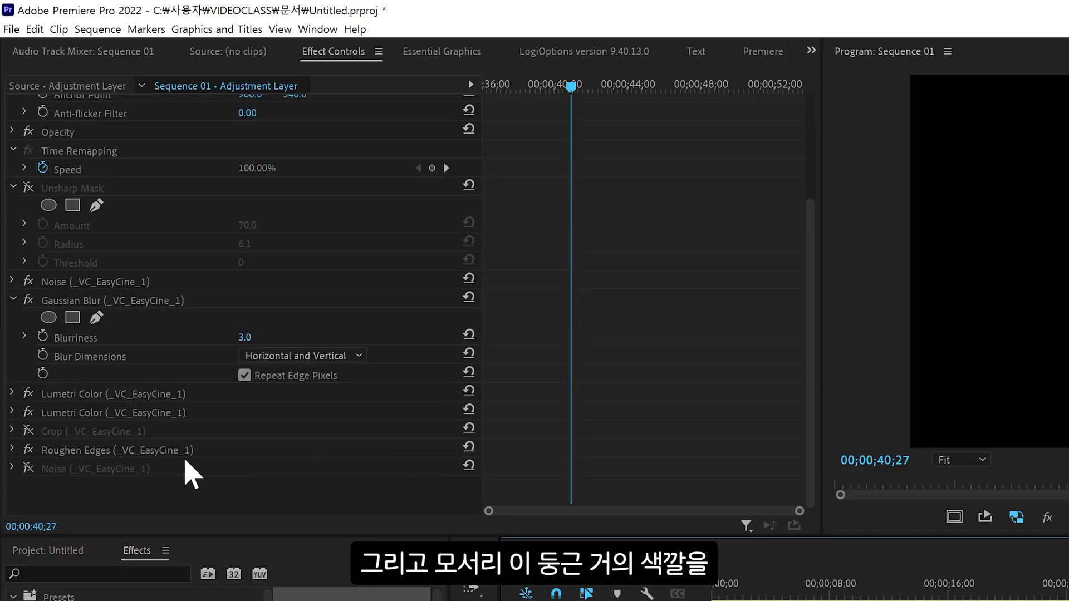
left_click(10, 452)
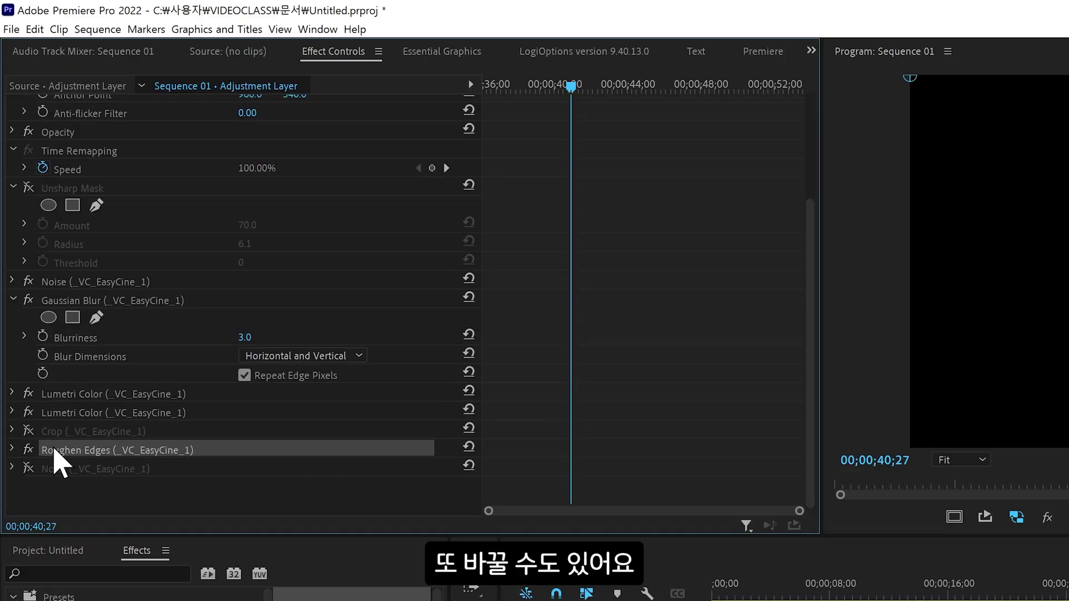
left_click(12, 450)
scroll(14, 445, "down", 5)
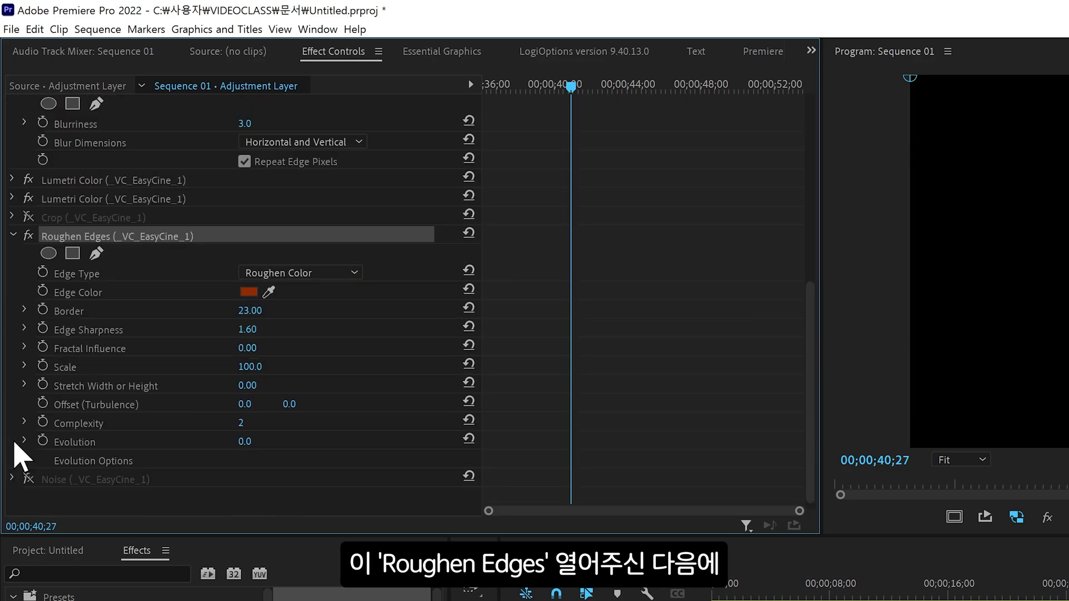
left_click(247, 292)
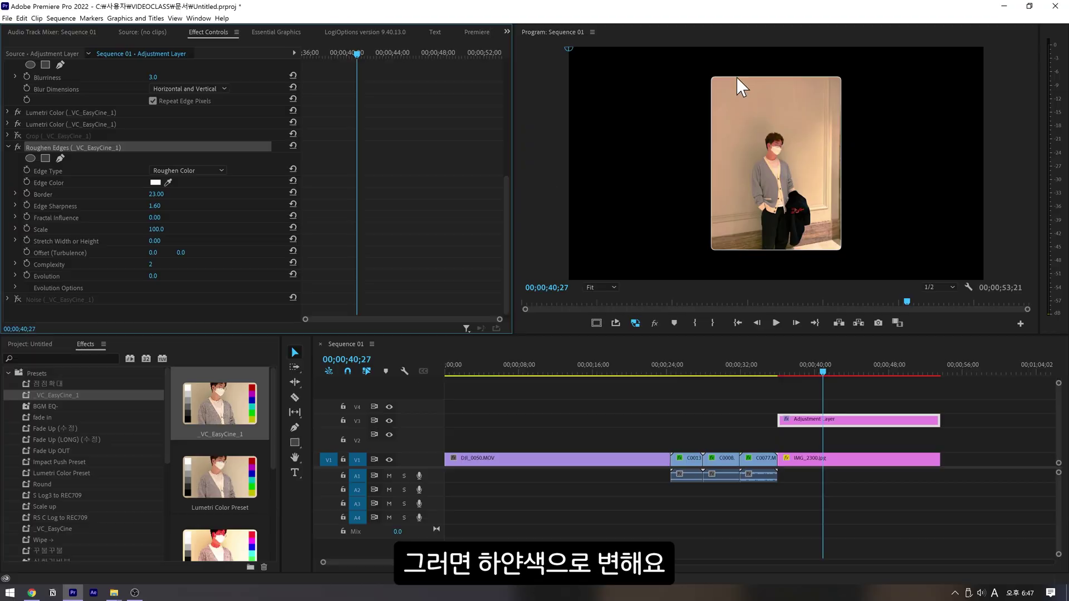
key("grave")
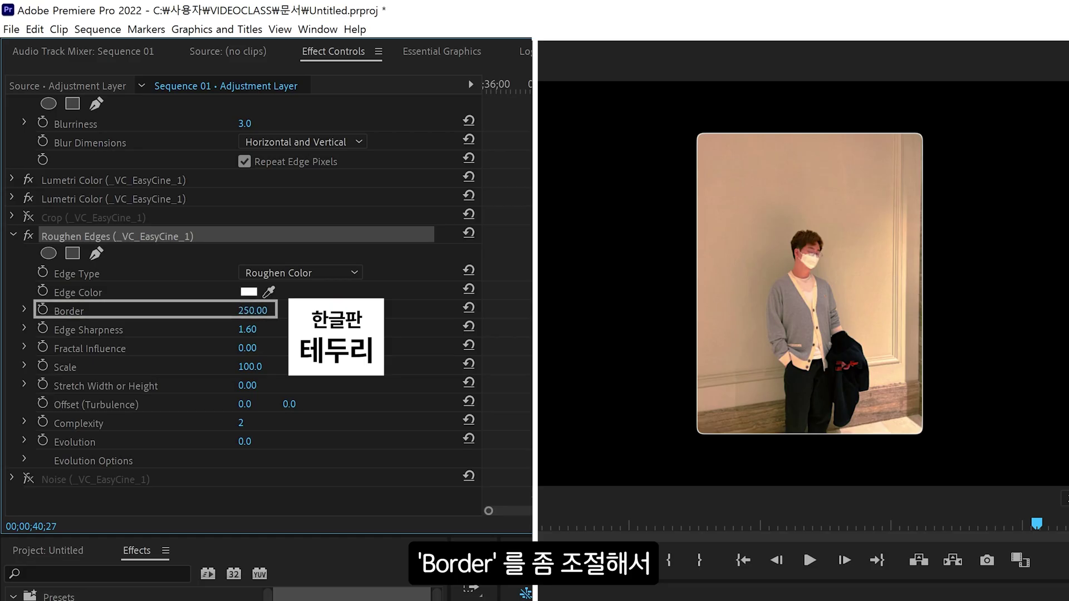